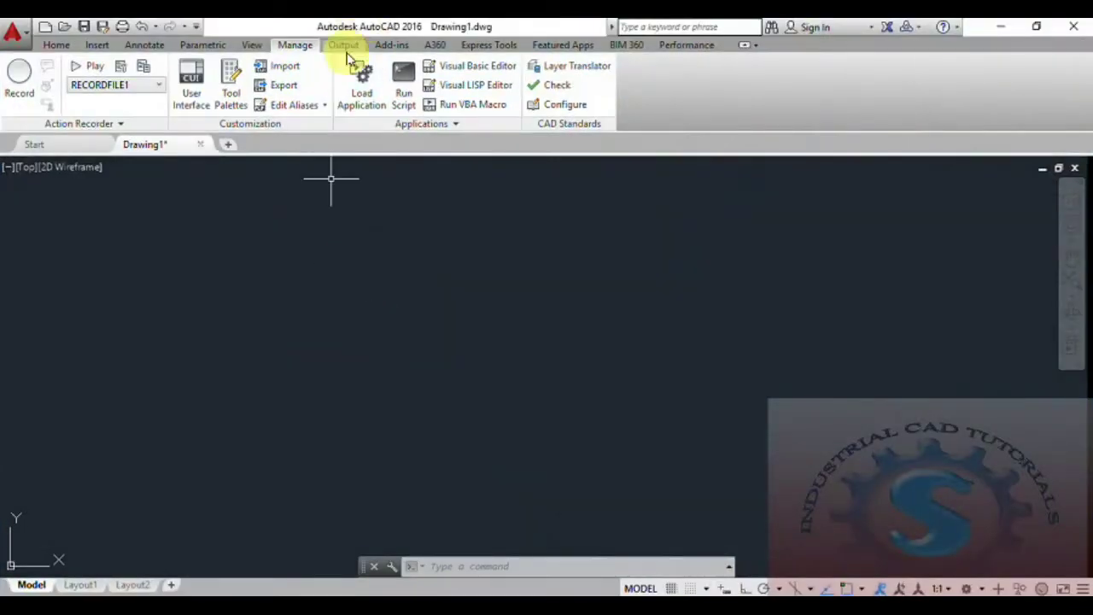
# Step: Browse the Output, Add-ins, A360 and Express Tools ribbon tabs, ending back on Manage
pyautogui.click(346, 51)
pyautogui.click(380, 49)
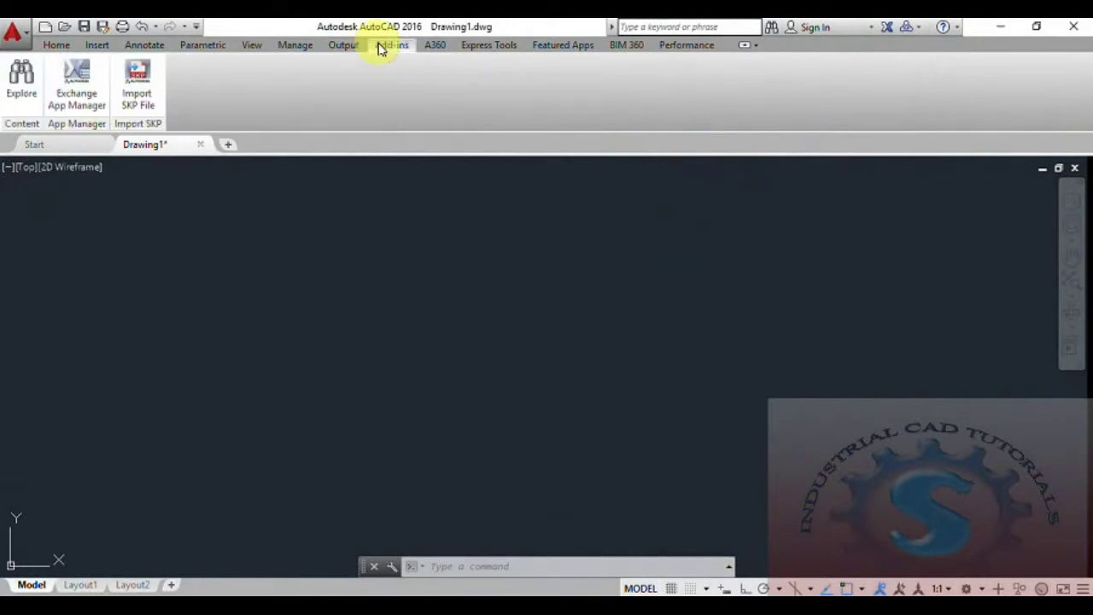
pyautogui.click(427, 52)
pyautogui.click(465, 49)
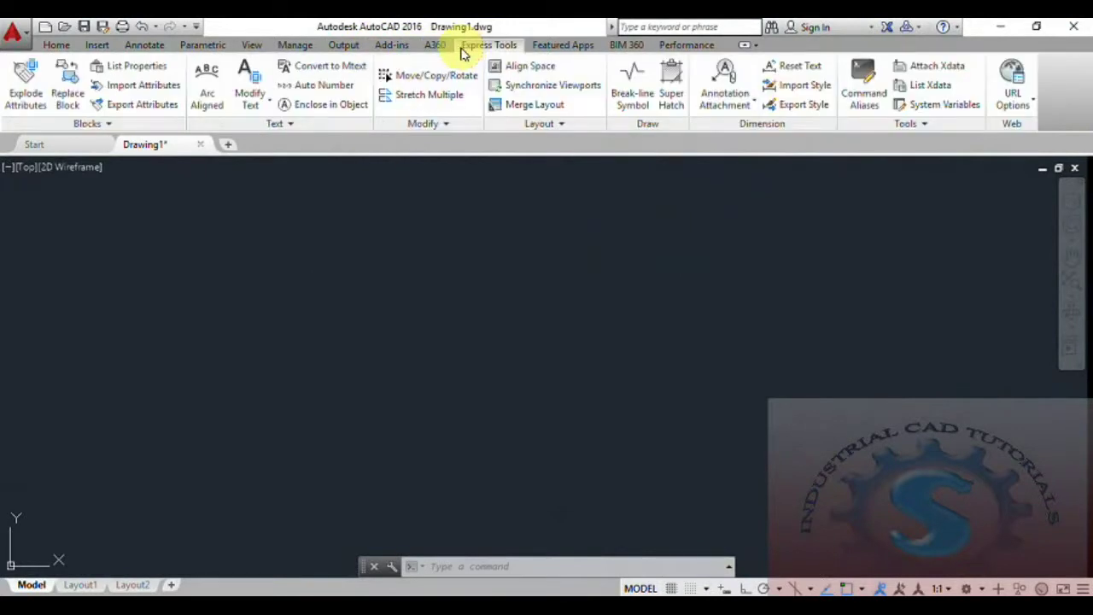
pyautogui.click(386, 45)
pyautogui.click(341, 47)
pyautogui.click(303, 46)
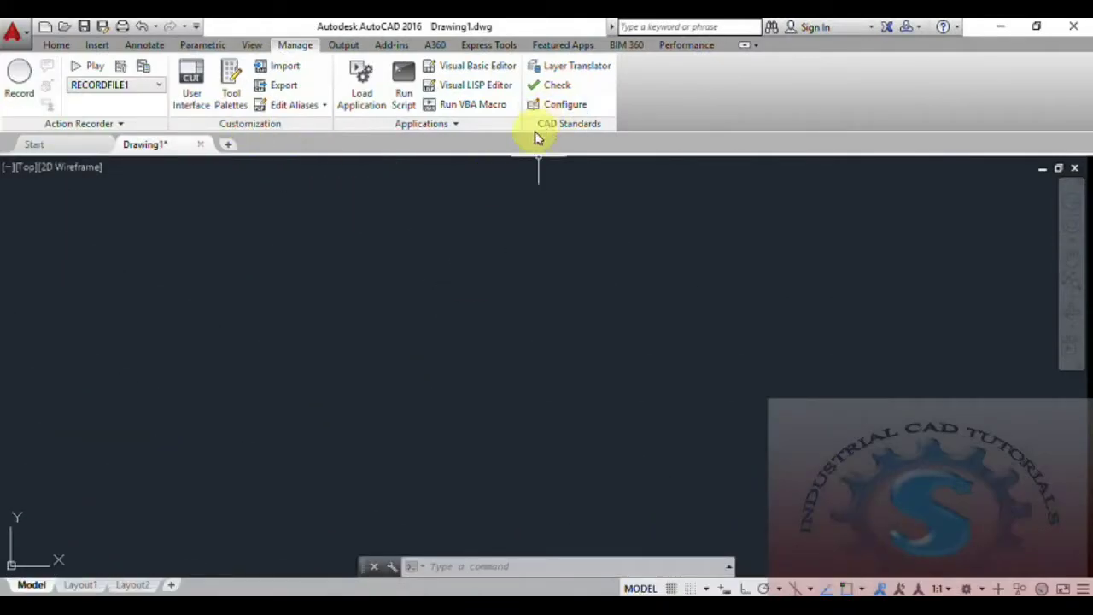
# Step: Confirm the Layer Translator offers only layer 0, then check the Home tab's layer list
pyautogui.click(564, 68)
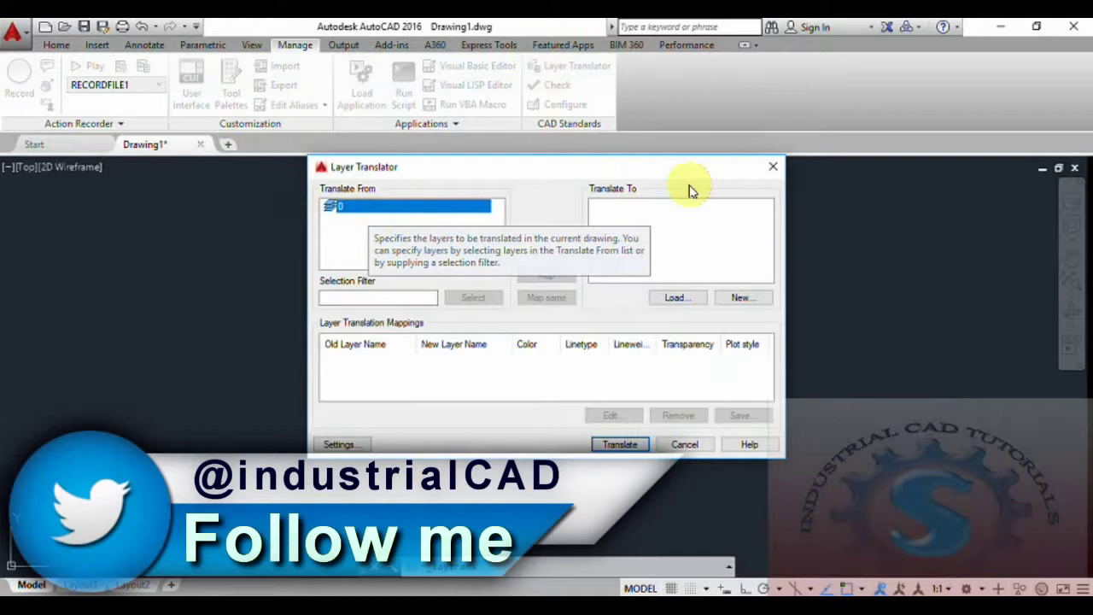
pyautogui.click(774, 167)
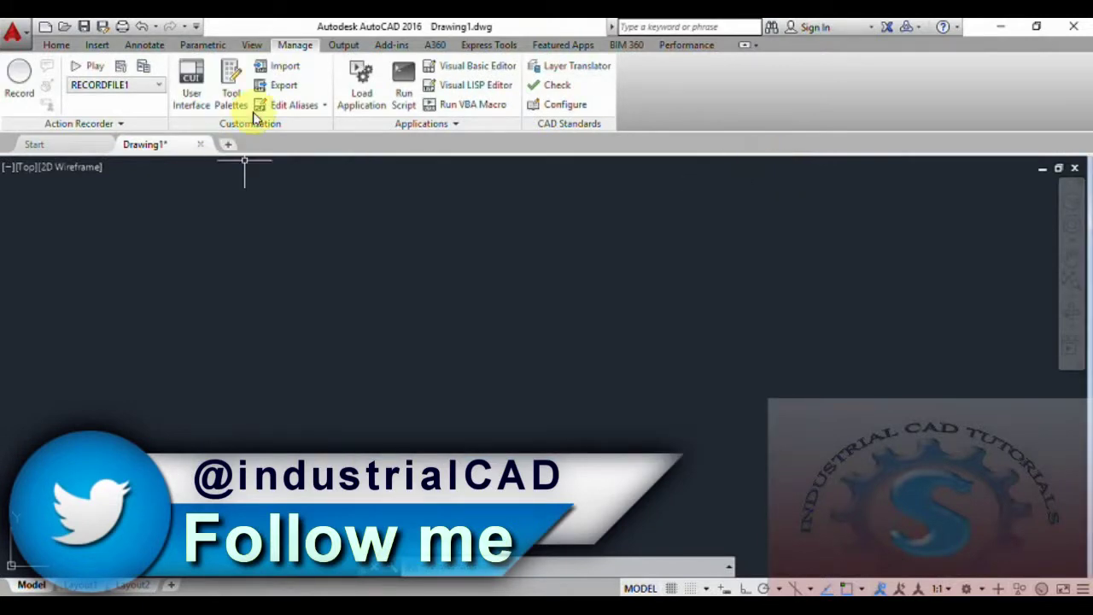
pyautogui.click(58, 47)
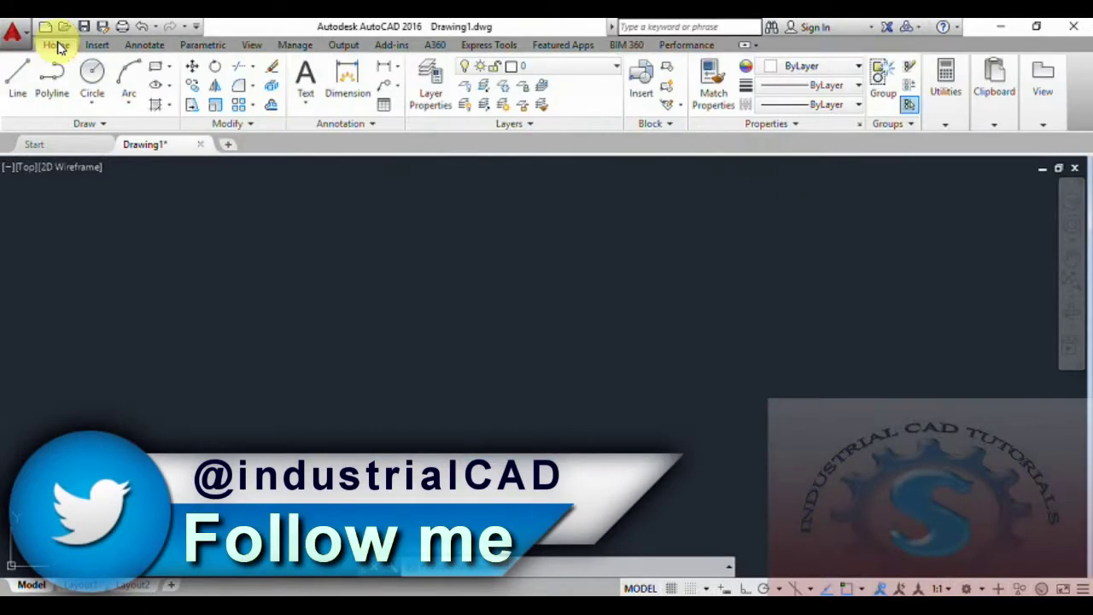
pyautogui.click(618, 69)
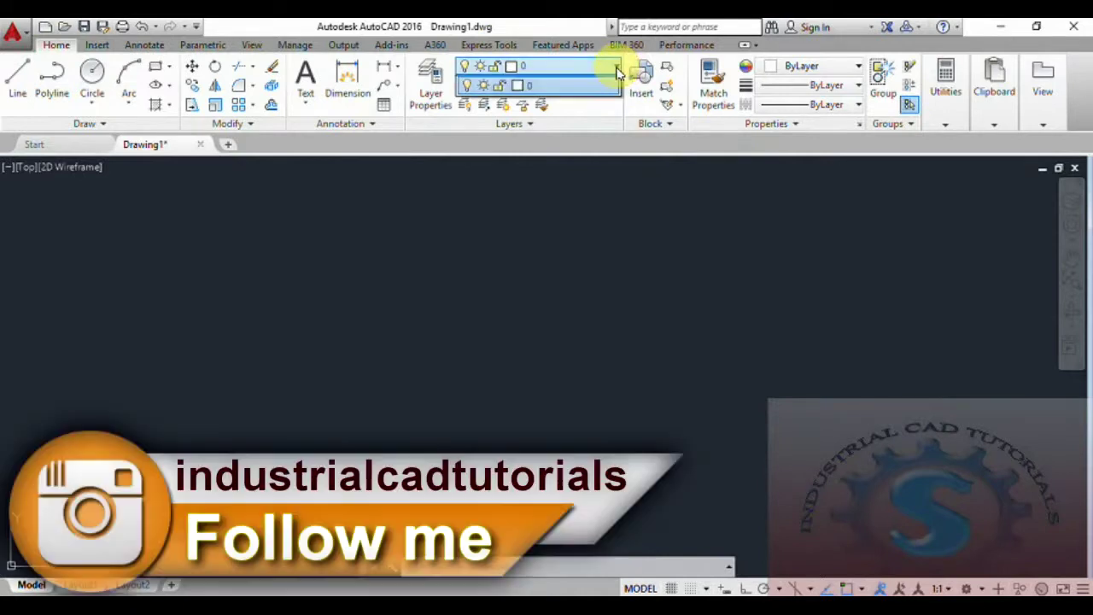
pyautogui.click(617, 72)
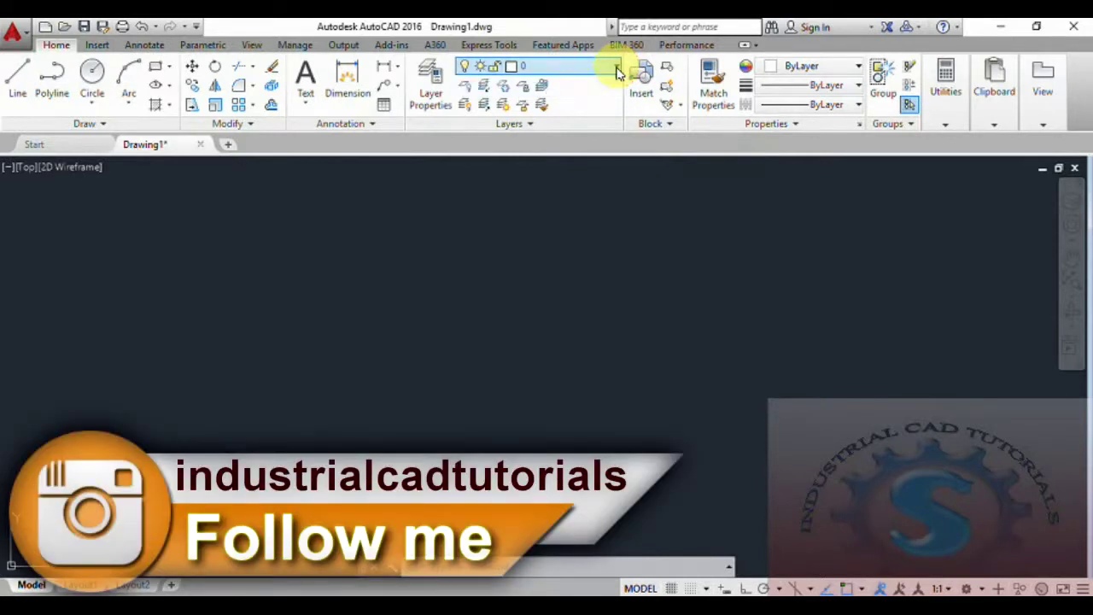
# Step: Create Layer1 in colour 20 orange and Layer2 in colour 50 yellow
pyautogui.click(432, 96)
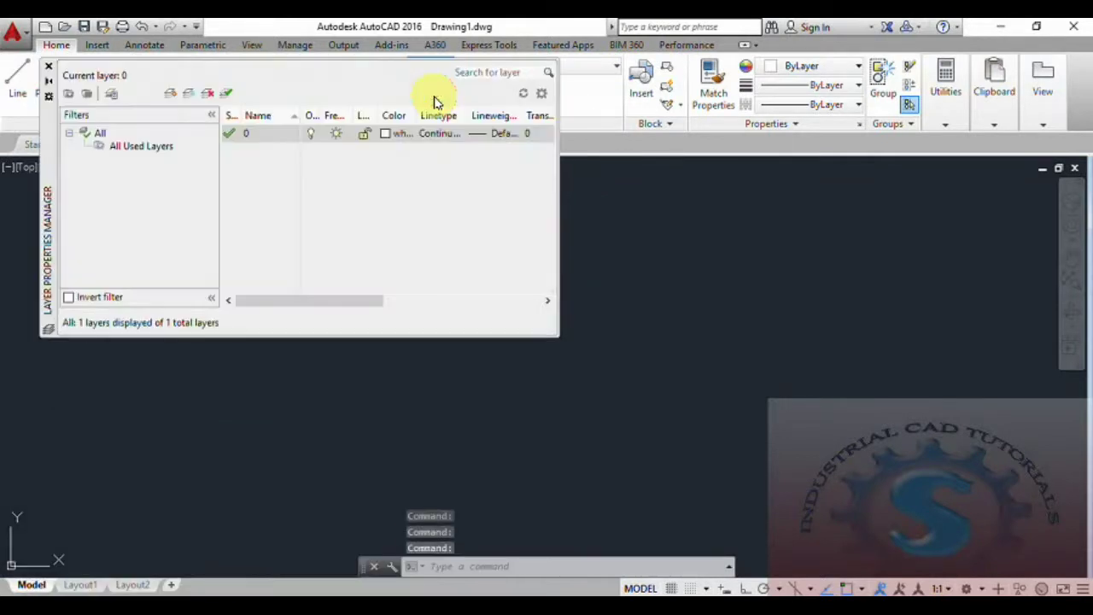
pyautogui.rightClick(246, 139)
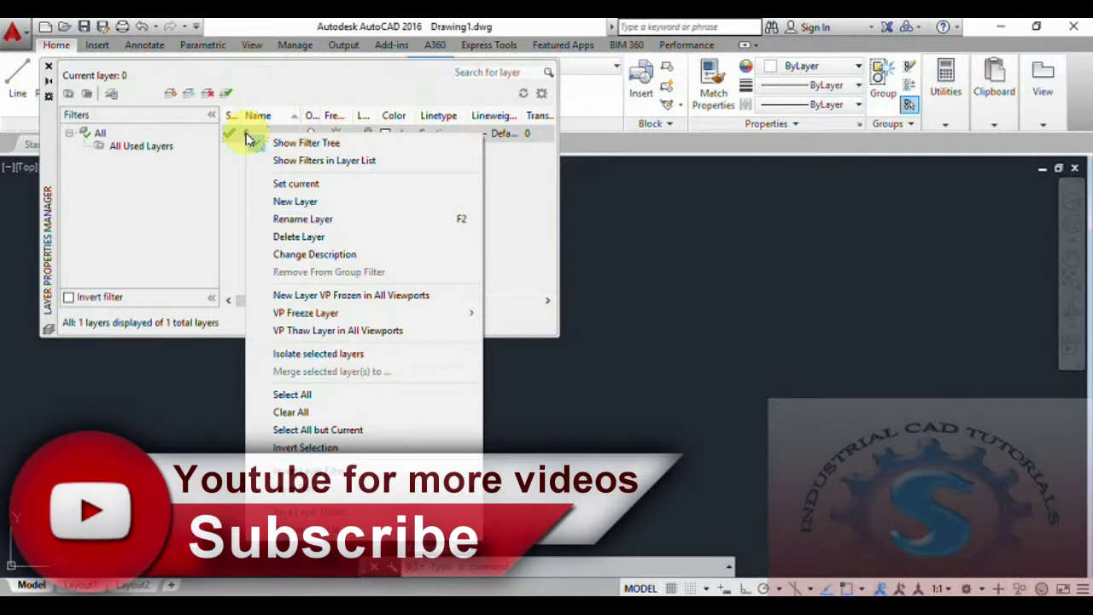
pyautogui.click(304, 201)
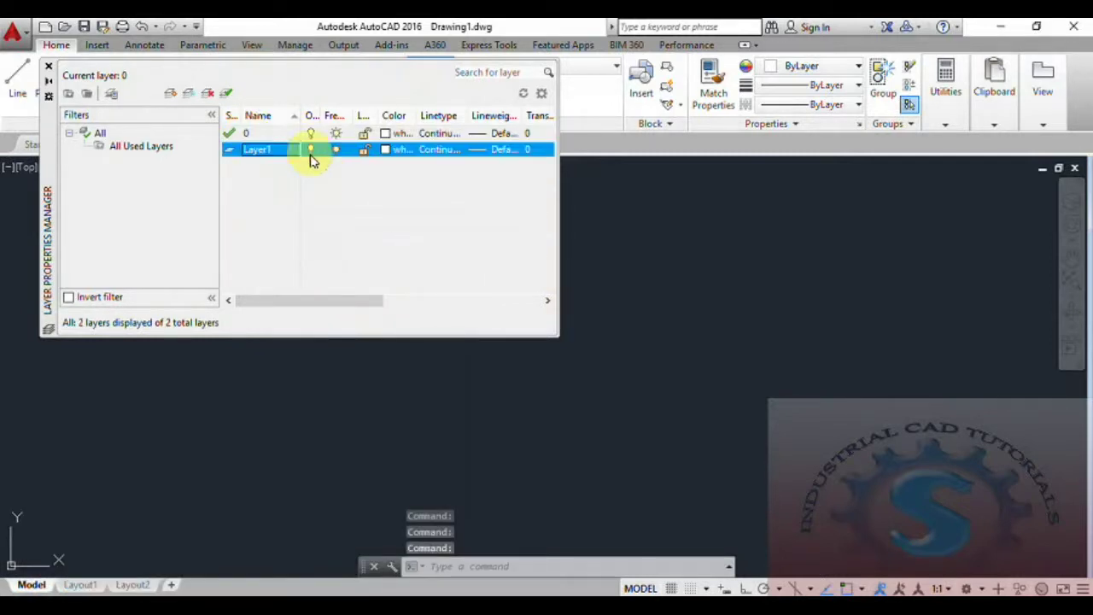
pyautogui.click(391, 151)
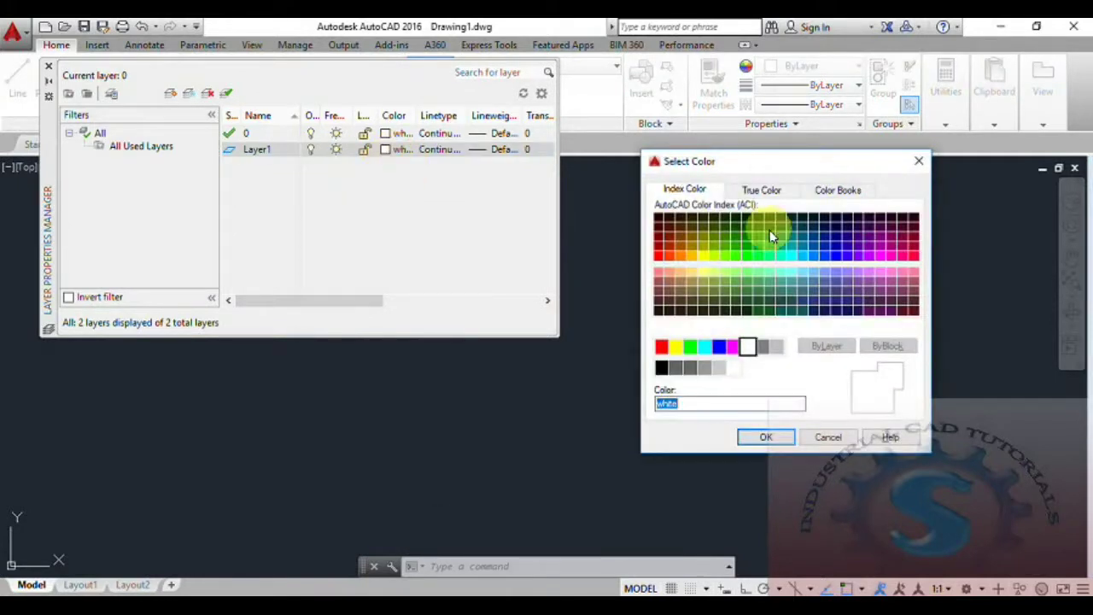
pyautogui.click(667, 257)
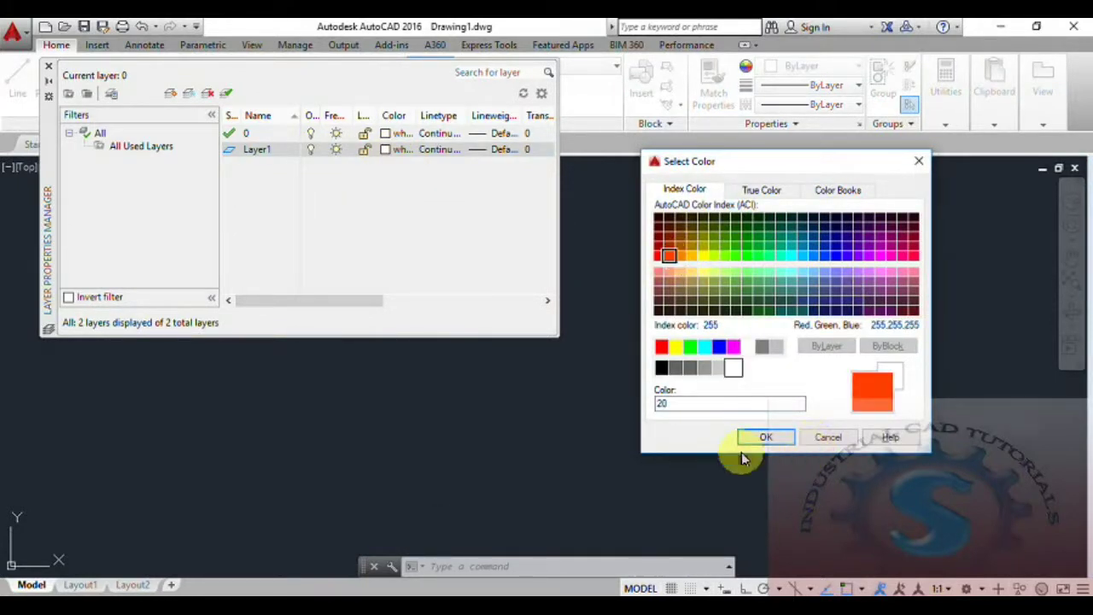
pyautogui.click(766, 438)
pyautogui.rightClick(359, 188)
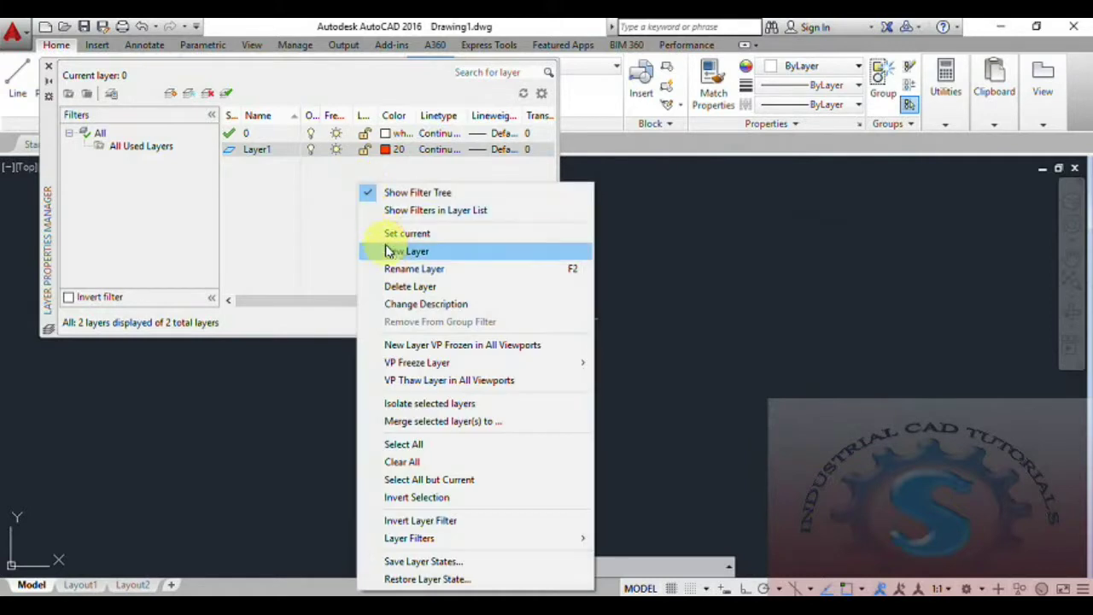
pyautogui.click(389, 253)
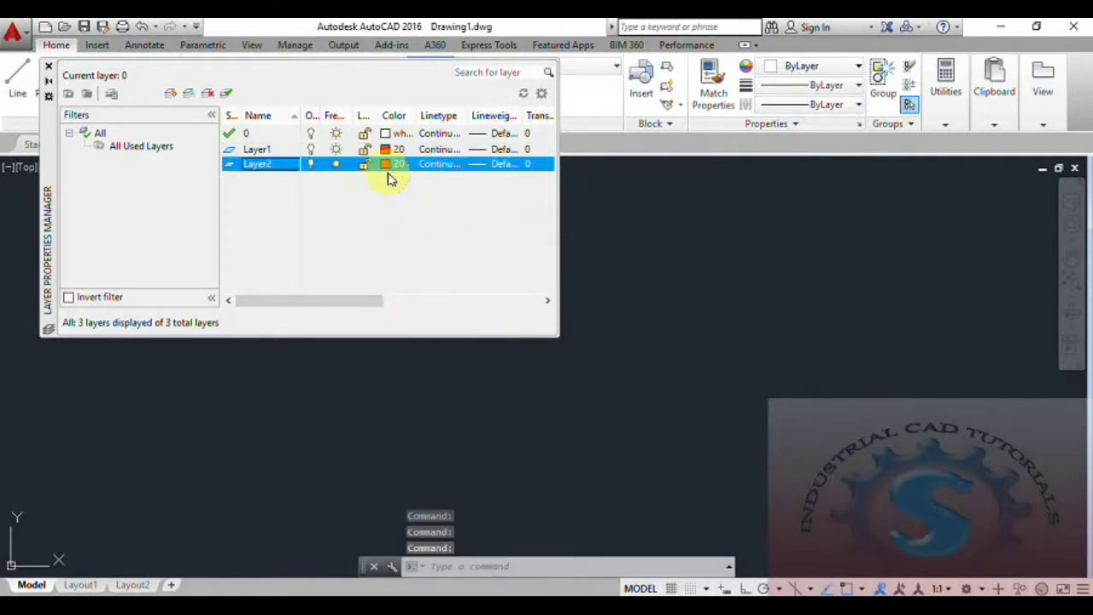
pyautogui.click(385, 163)
pyautogui.click(702, 255)
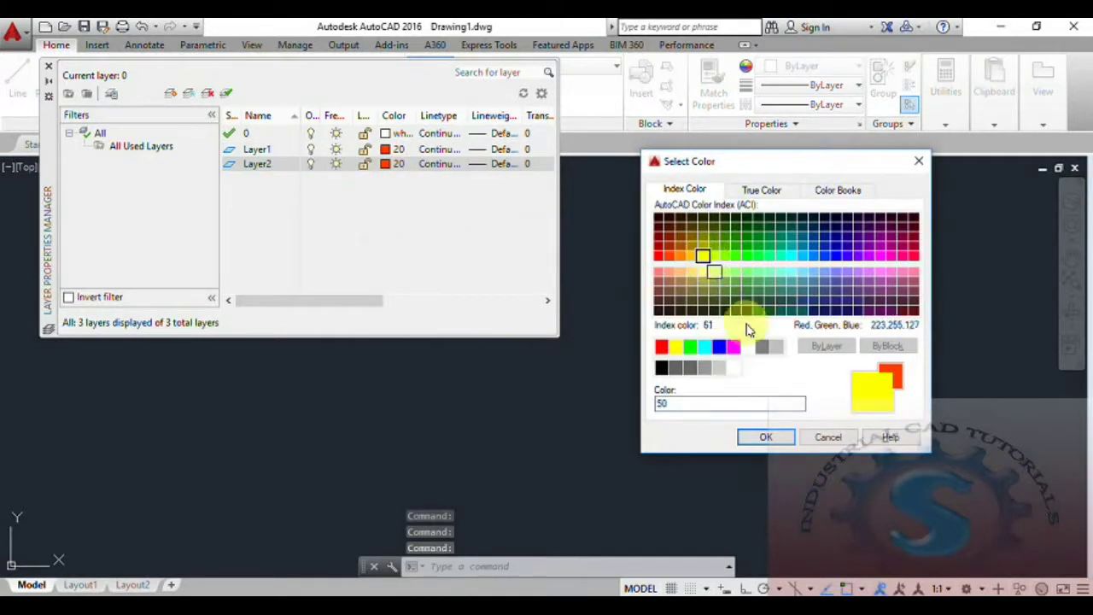
pyautogui.click(766, 438)
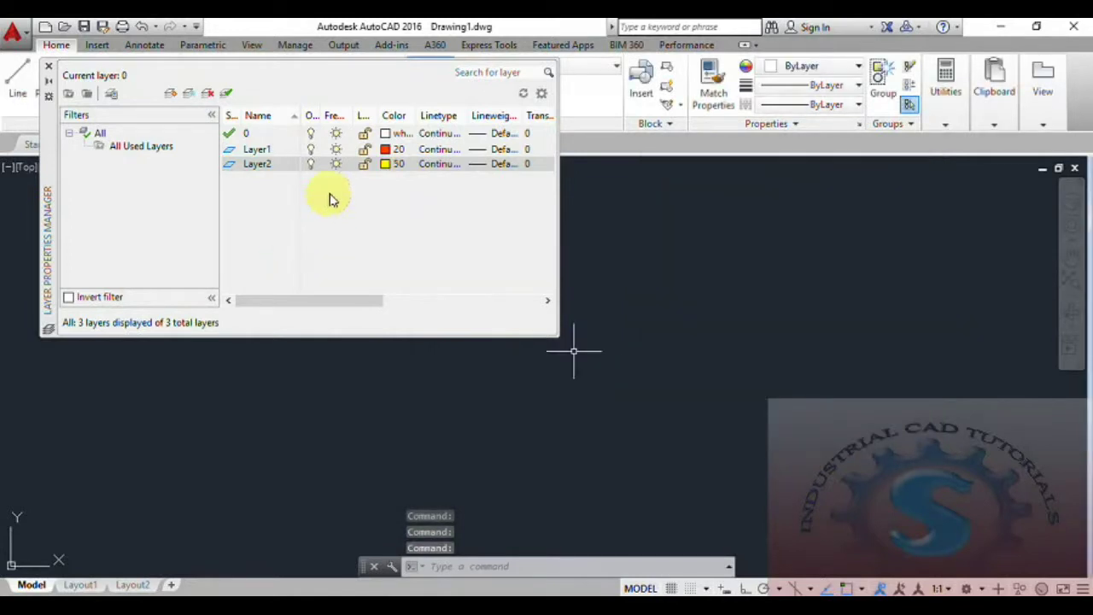
# Step: Add Layer3 in colour 160 blue and Layer4 in colour 109 green, then close Layer Properties
pyautogui.rightClick(331, 198)
pyautogui.click(361, 256)
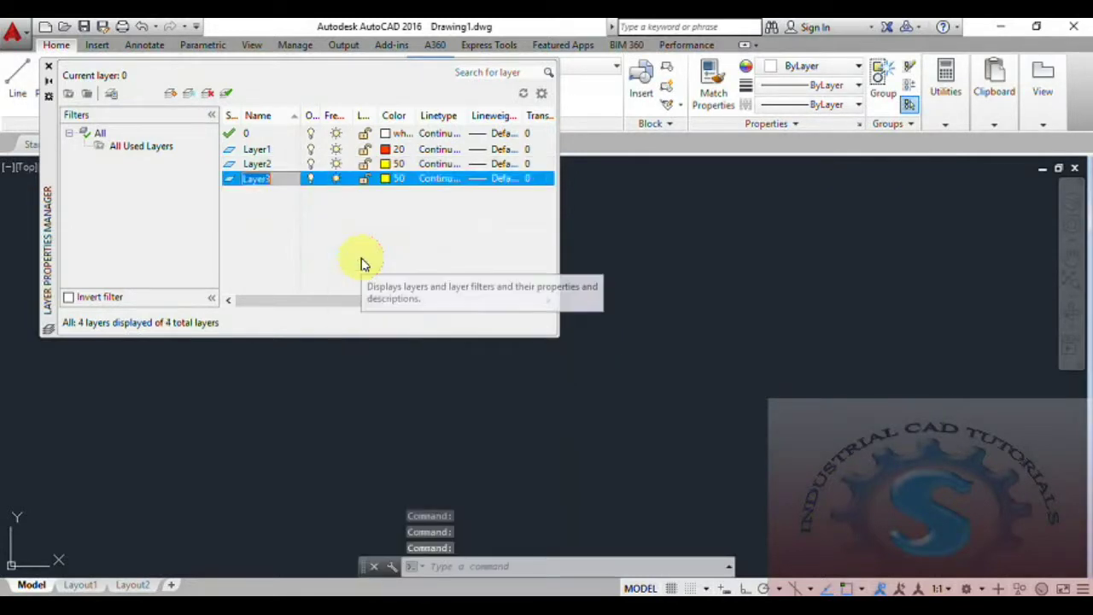
pyautogui.press('Return')
pyautogui.click(393, 178)
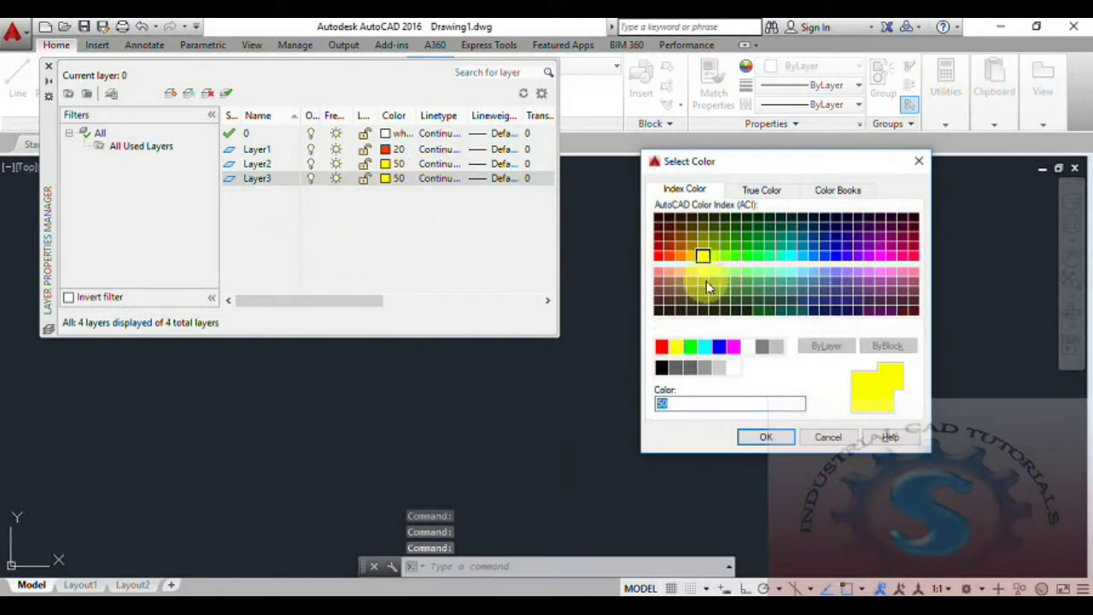
pyautogui.click(824, 255)
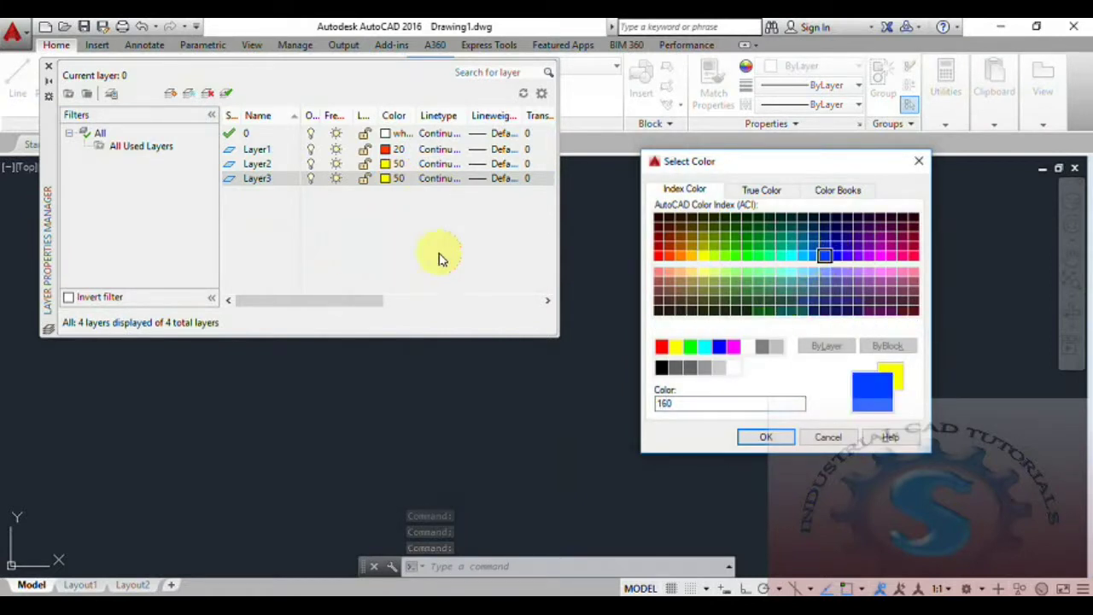
pyautogui.click(760, 437)
pyautogui.rightClick(406, 224)
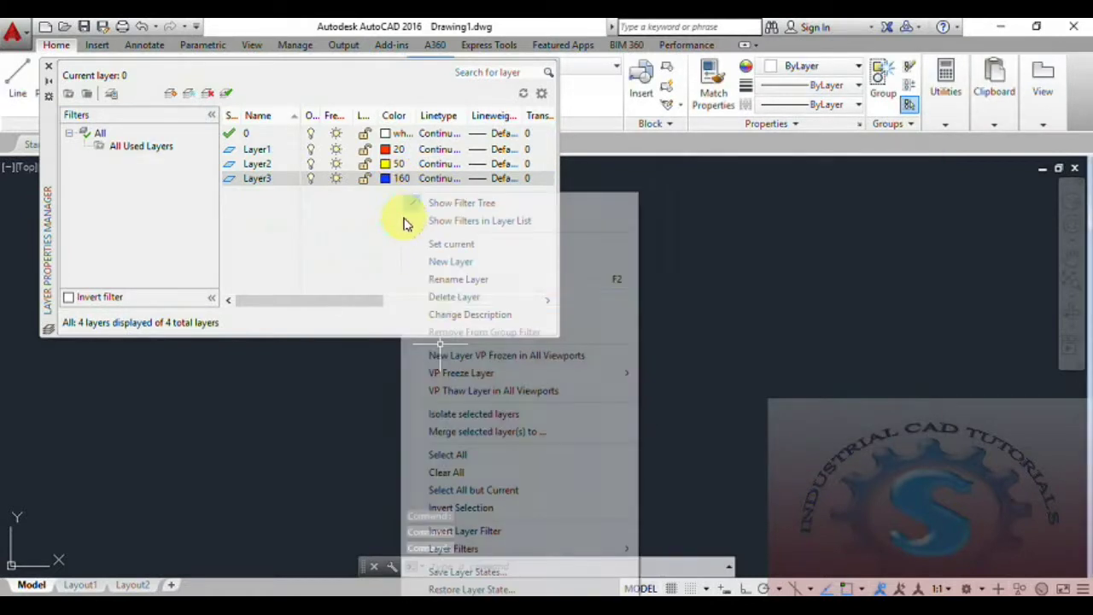
pyautogui.click(441, 261)
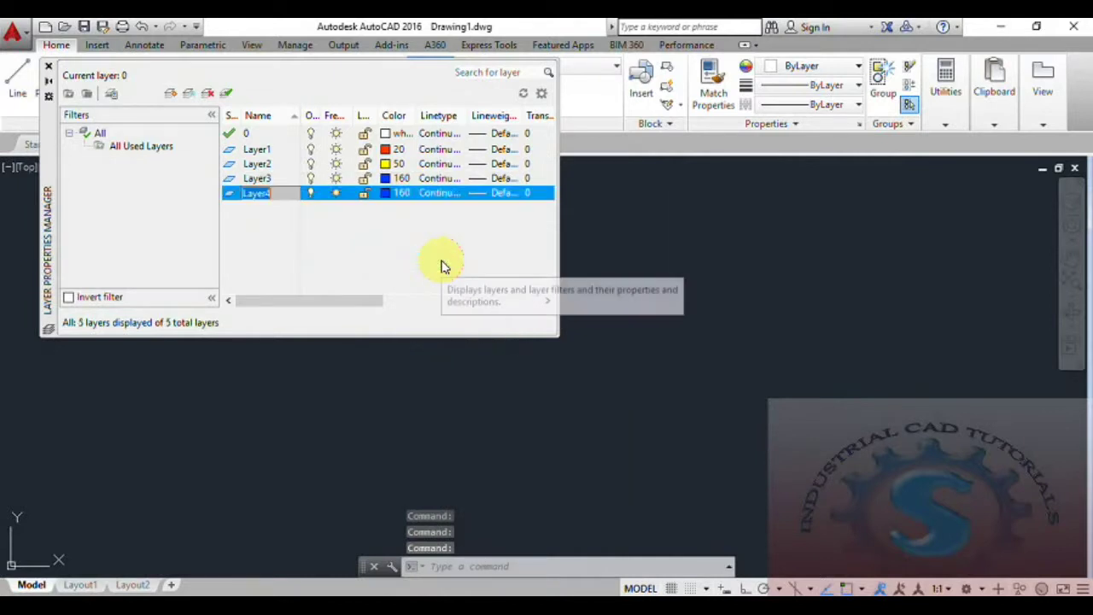
pyautogui.click(408, 195)
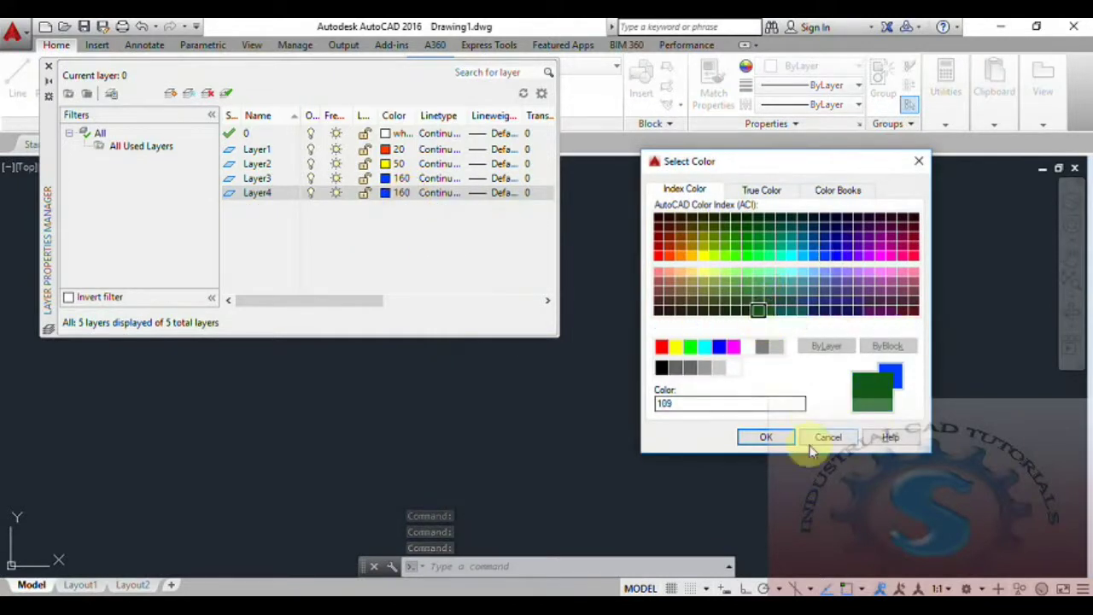
pyautogui.click(766, 436)
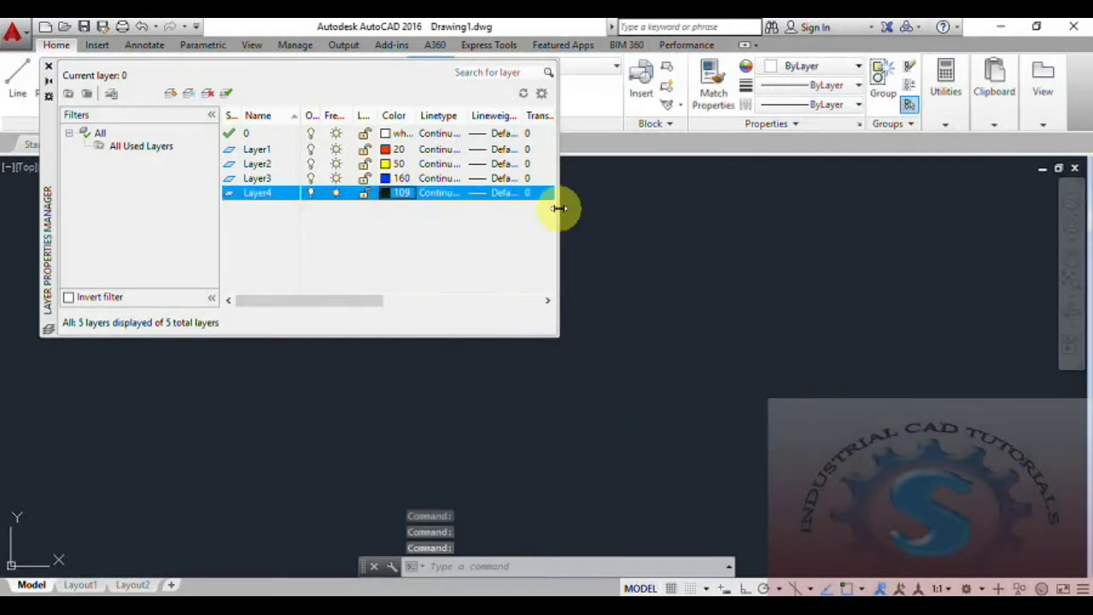
pyautogui.click(49, 66)
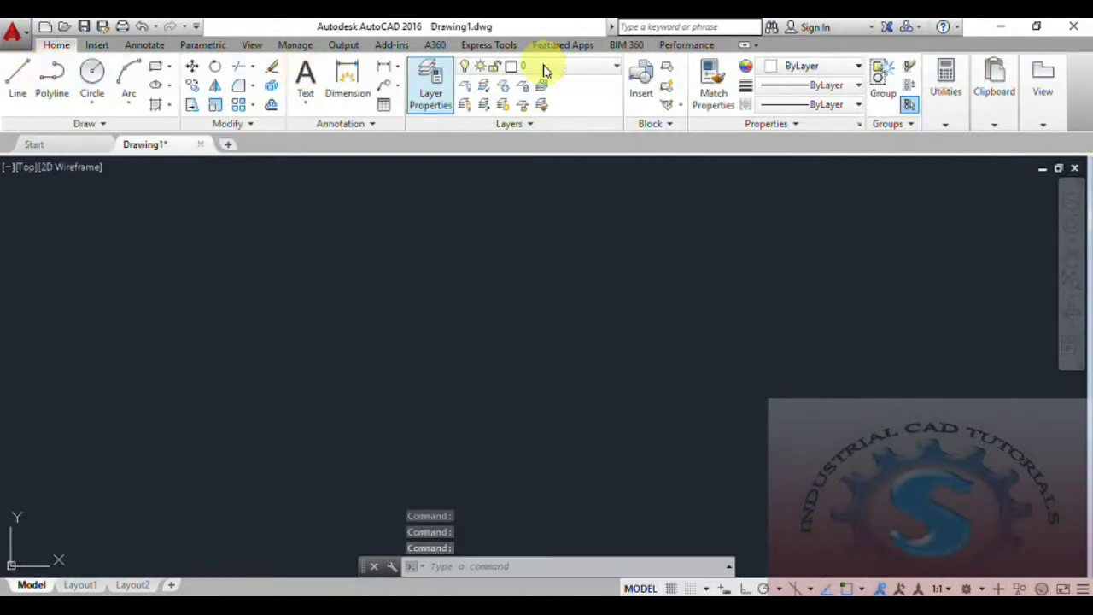
# Step: Review the new layers, confirm Layer Translator lists 0 and Layer1–Layer4, then close it unchanged
pyautogui.click(543, 67)
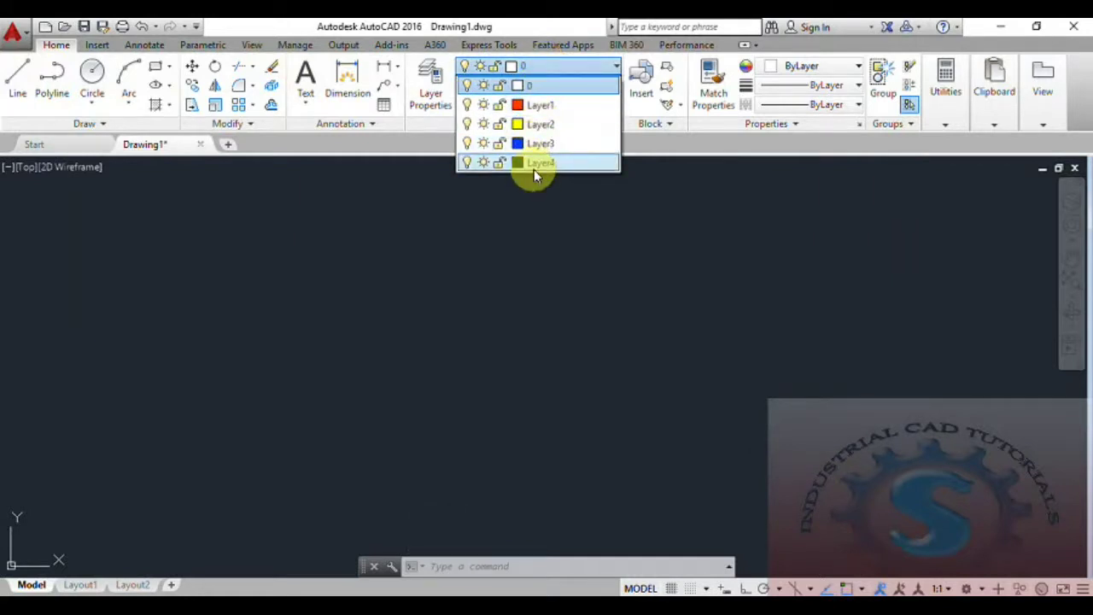
pyautogui.click(422, 284)
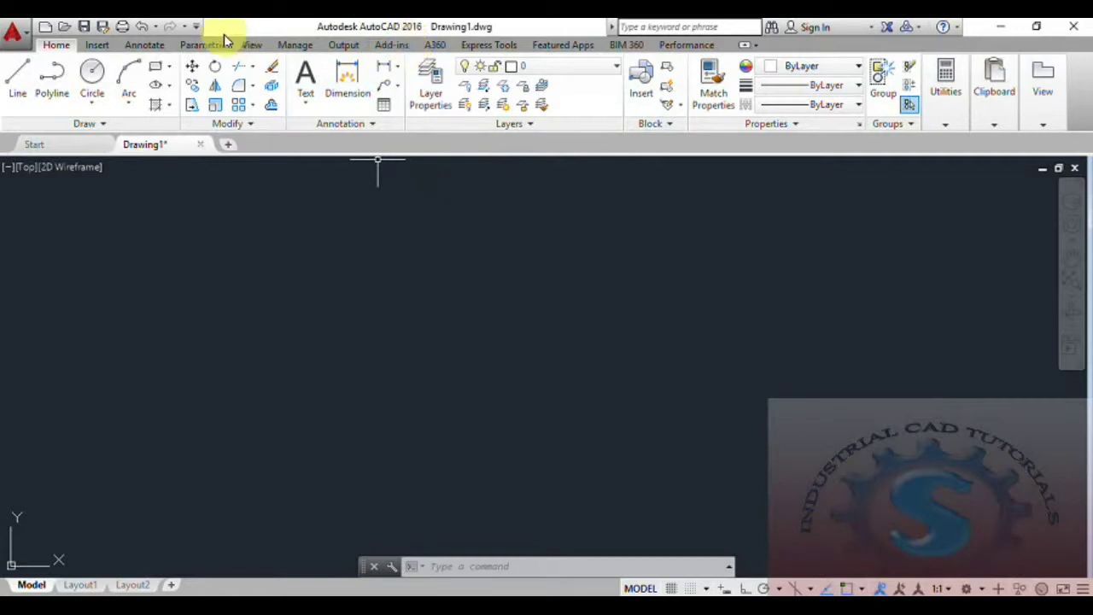
pyautogui.click(282, 47)
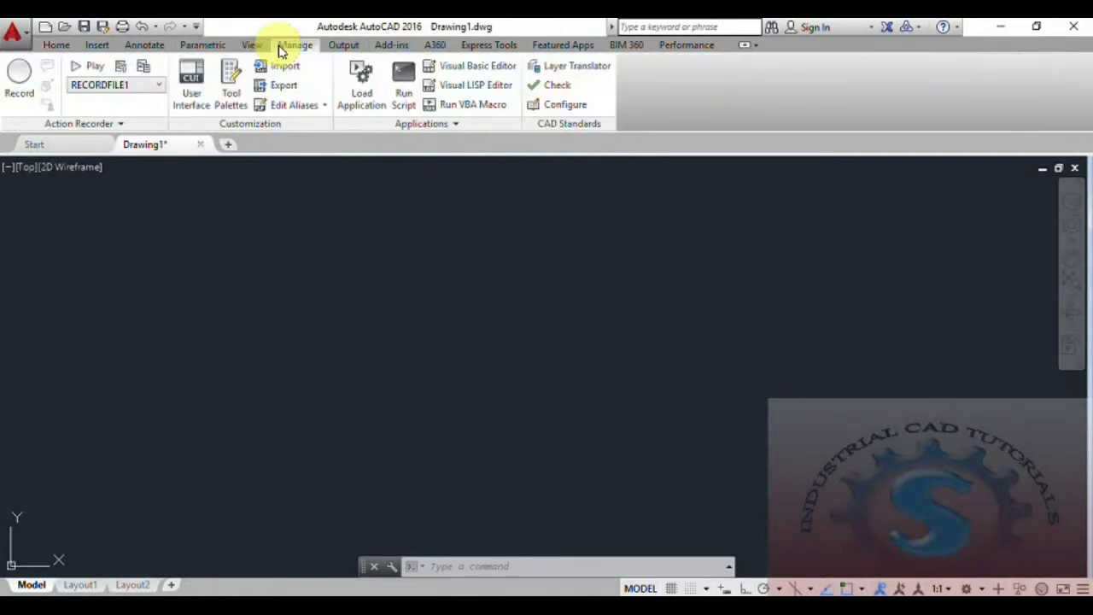
pyautogui.click(561, 72)
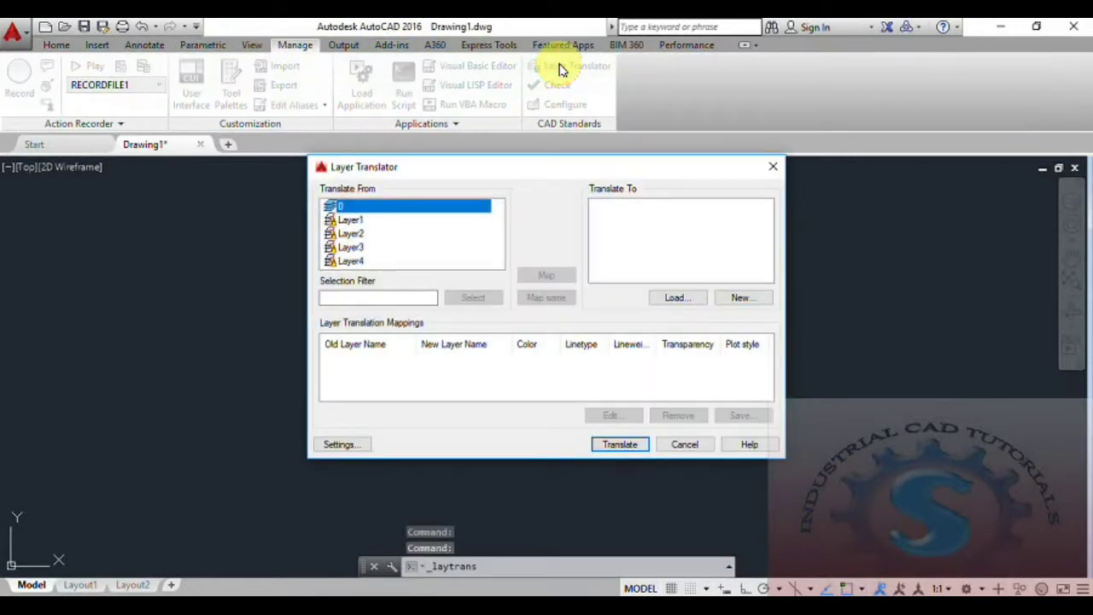
pyautogui.press('Down')
pyautogui.press('Down')
pyautogui.press('Down')
pyautogui.press('Down')
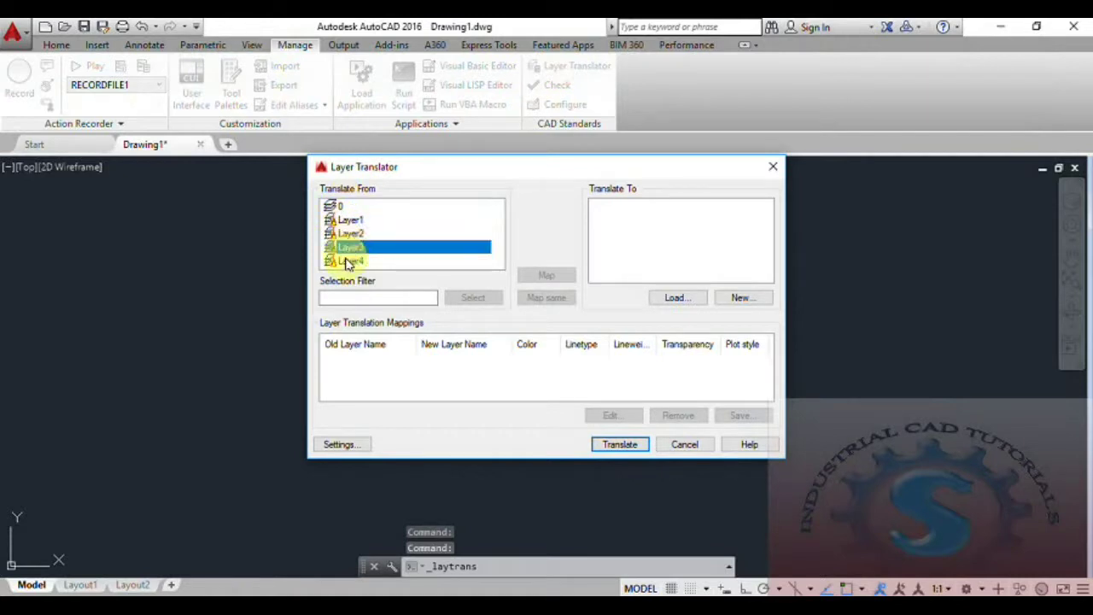
pyautogui.click(343, 246)
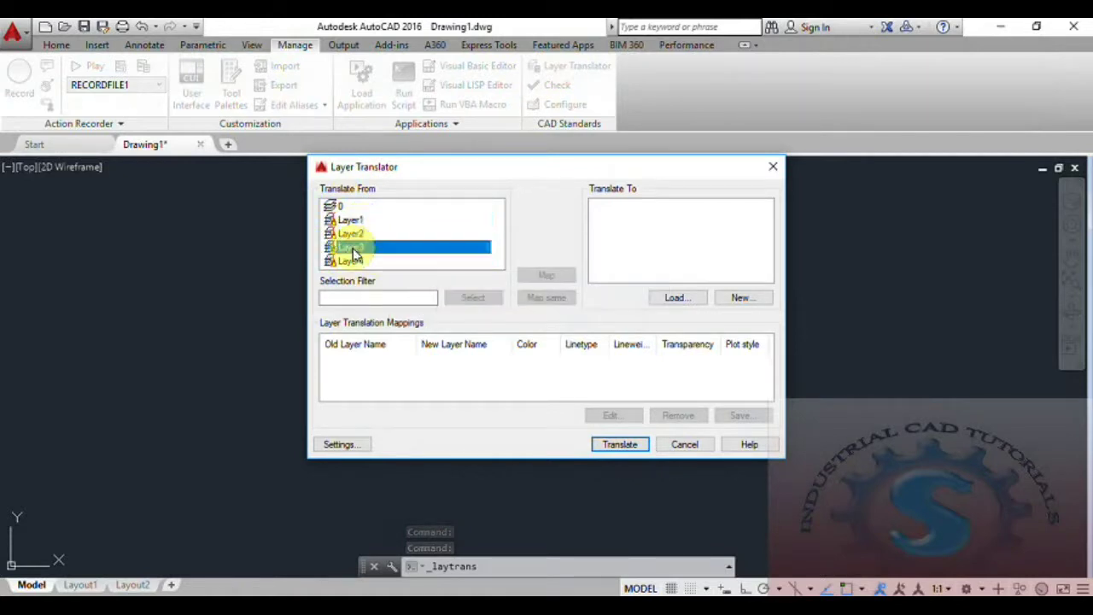
pyautogui.click(346, 232)
pyautogui.click(354, 260)
pyautogui.keyDown('ctrl'); pyautogui.click(354, 262); pyautogui.keyUp('ctrl')
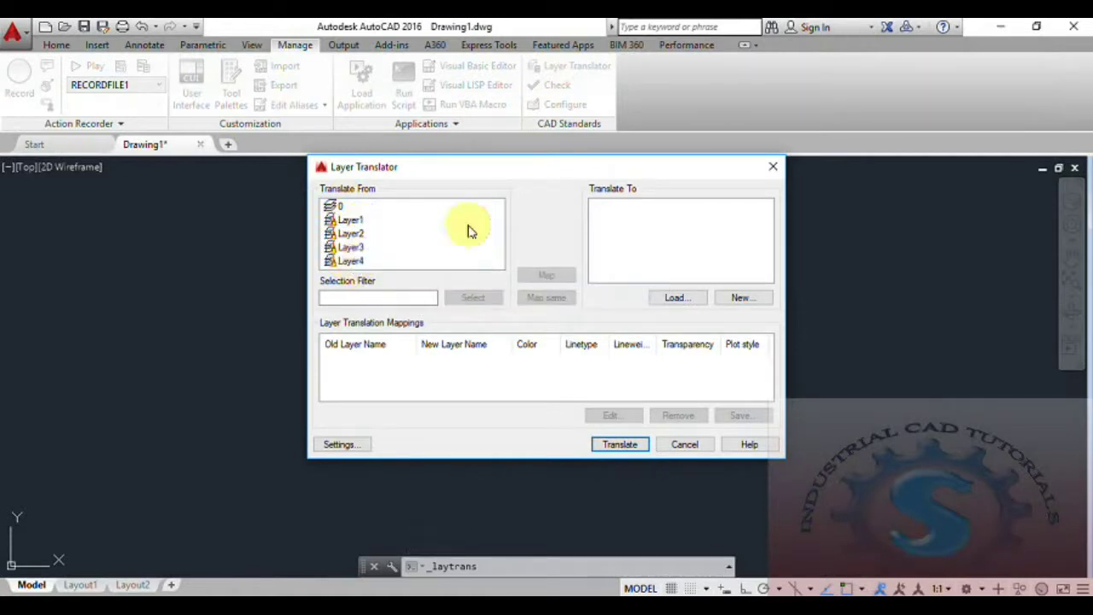
pyautogui.click(769, 170)
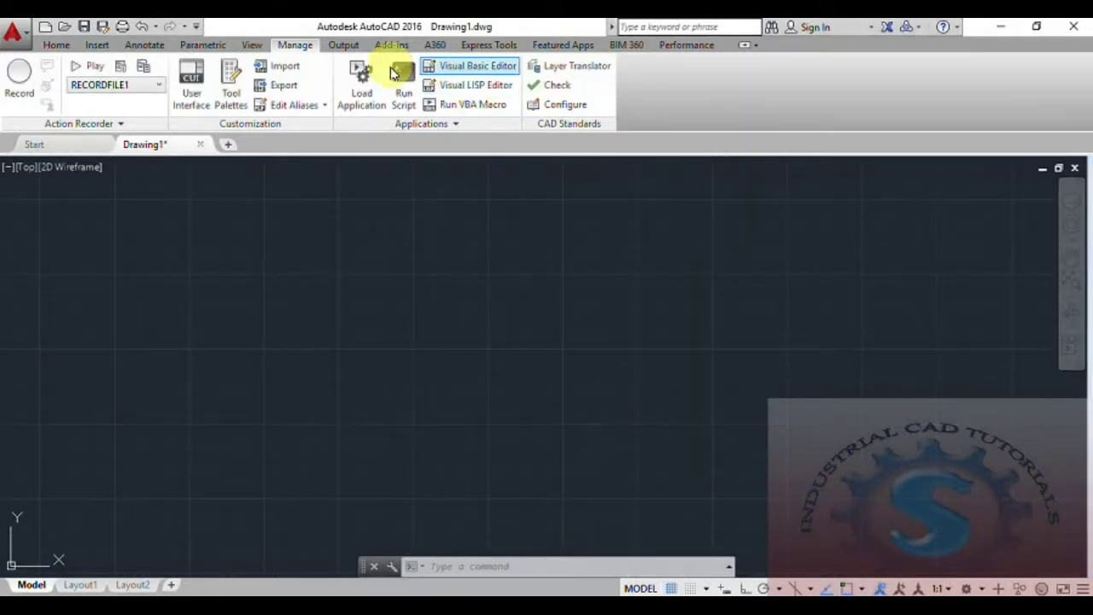
# Step: Start loading target layers and browse to the AutoCAD 2016 Sample folder
pyautogui.click(578, 68)
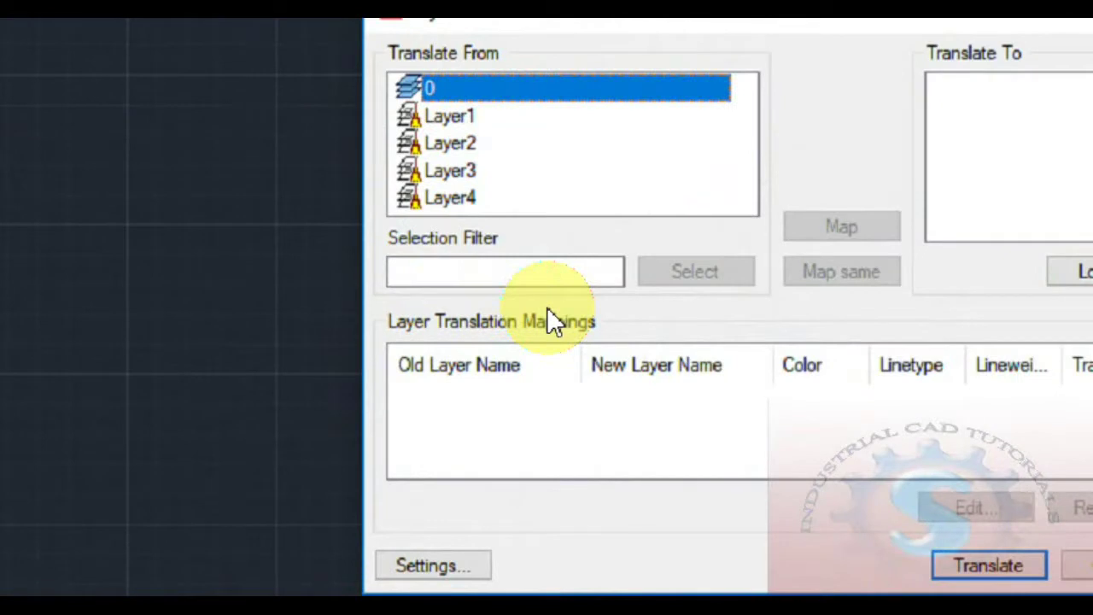
pyautogui.press('End')
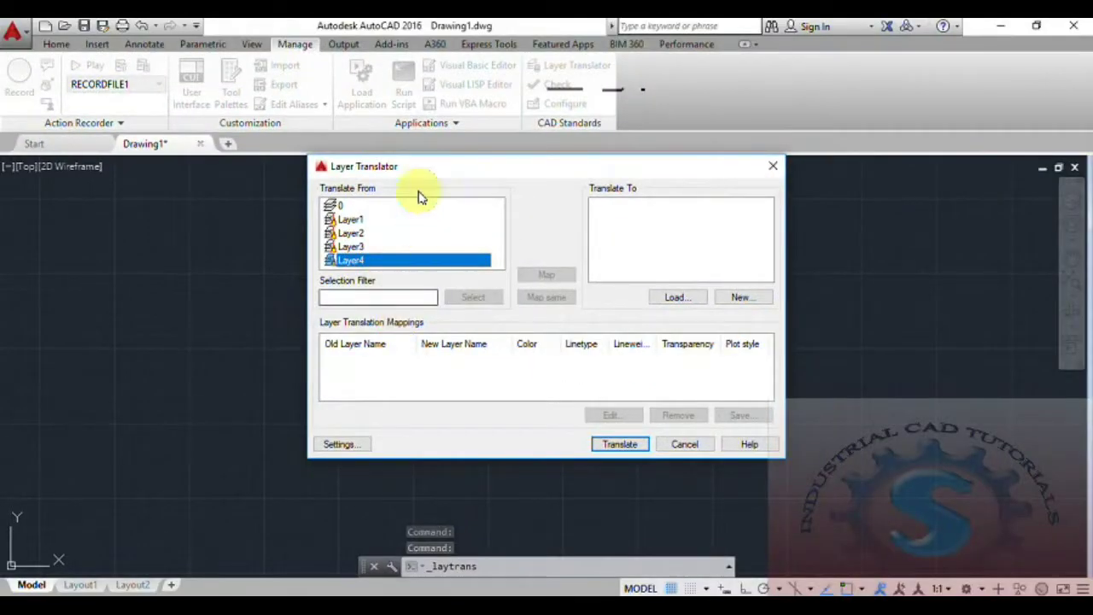
pyautogui.click(678, 297)
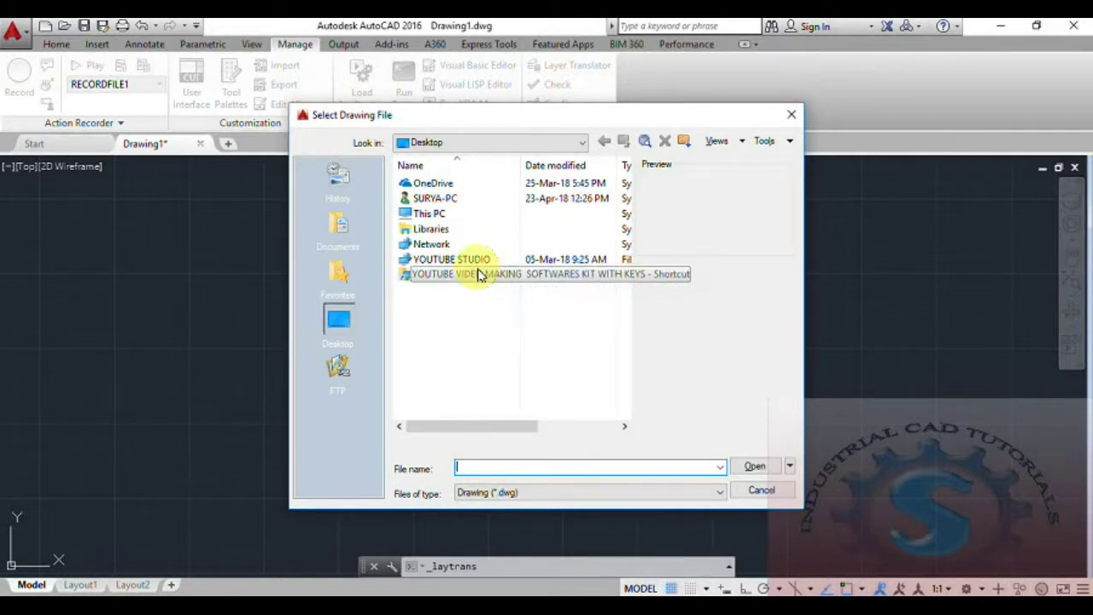
pyautogui.doubleClick(438, 215)
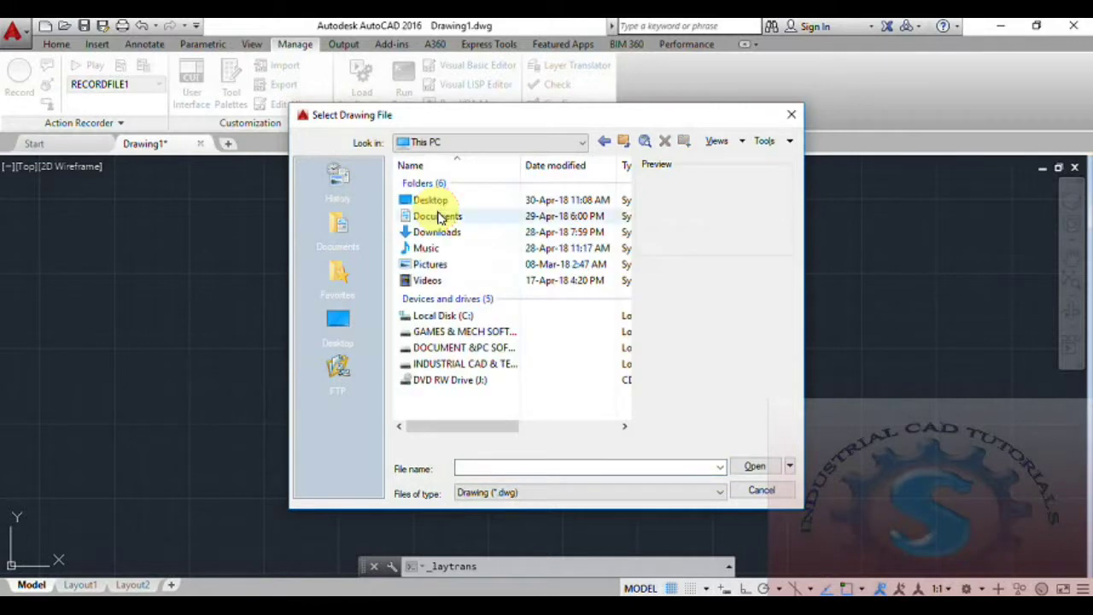
pyautogui.doubleClick(446, 316)
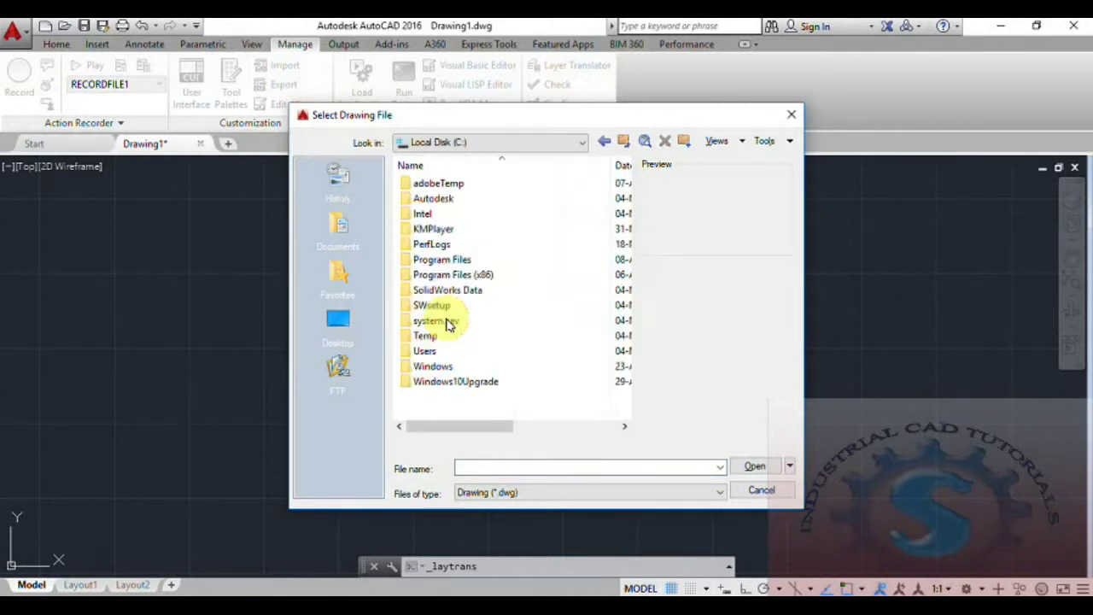
pyautogui.doubleClick(452, 258)
pyautogui.doubleClick(436, 182)
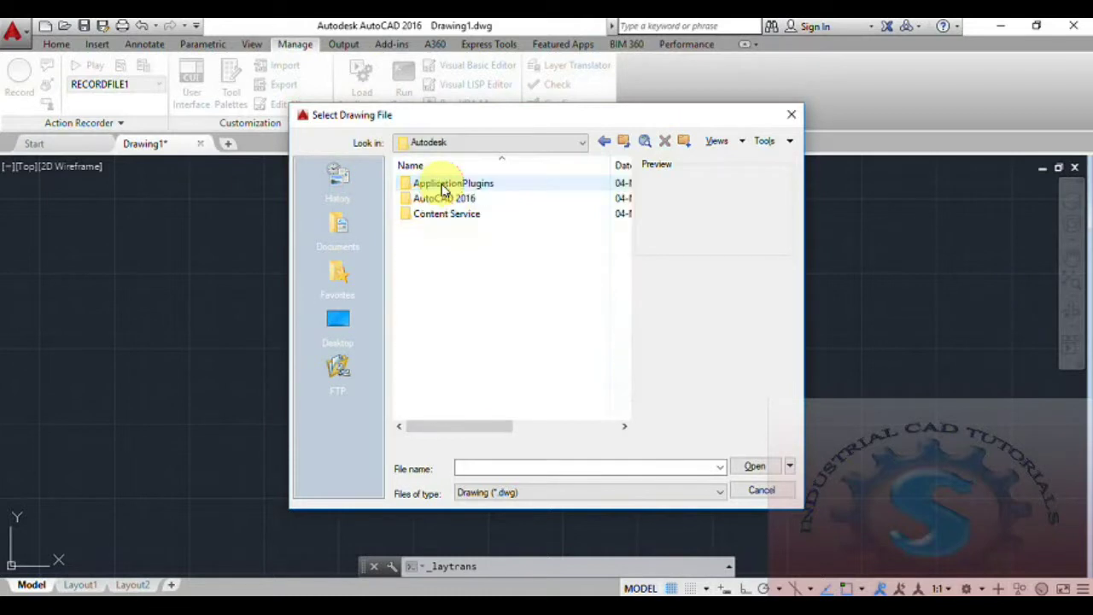
pyautogui.doubleClick(445, 198)
pyautogui.scroll(-4, 447, 256)
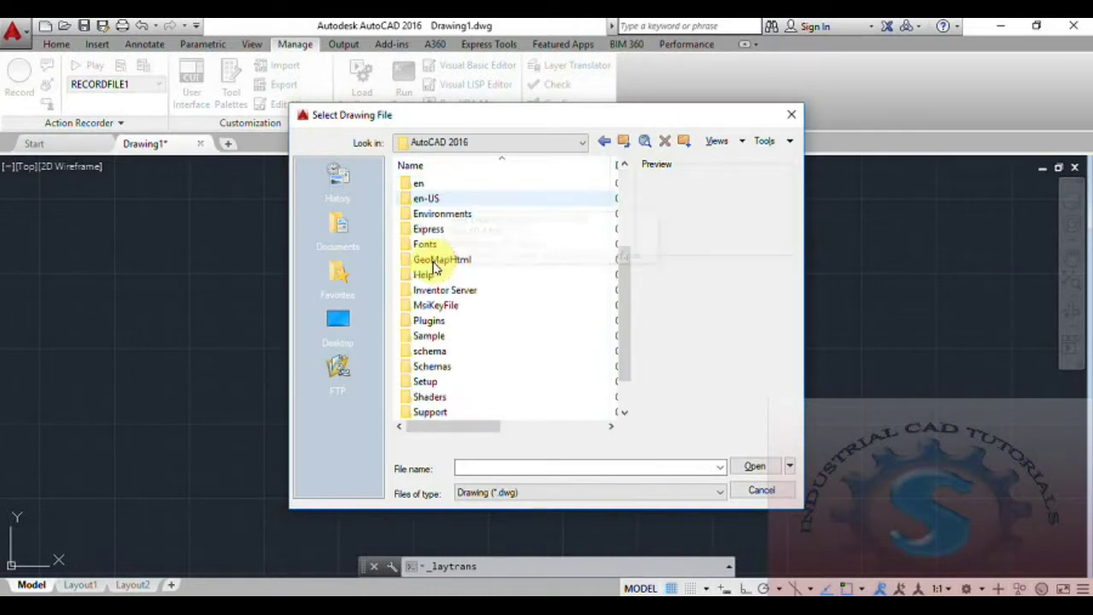
pyautogui.press('s')
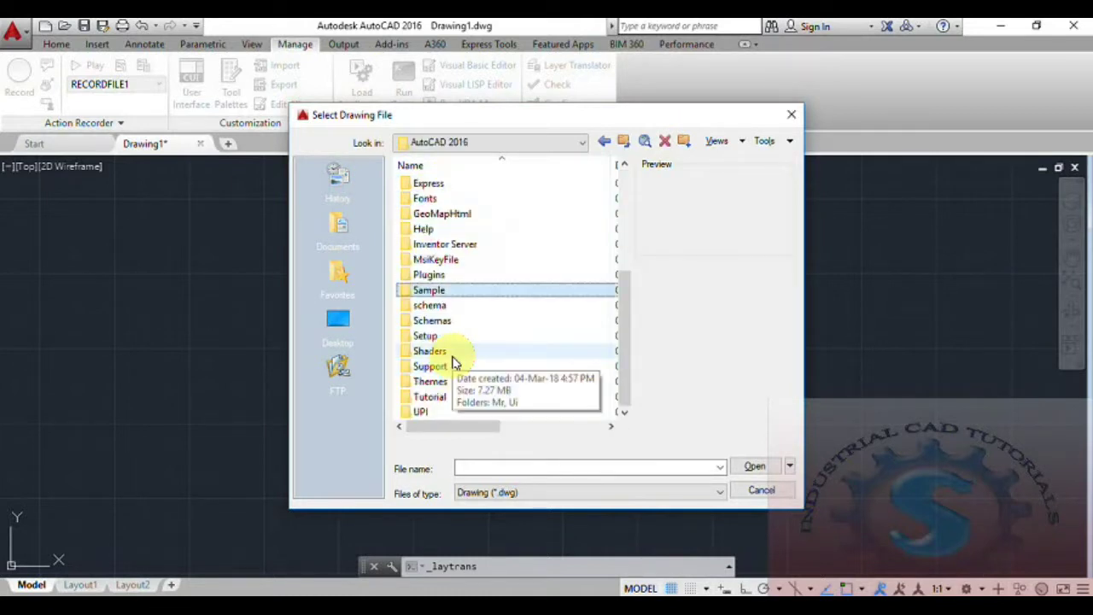
pyautogui.doubleClick(429, 290)
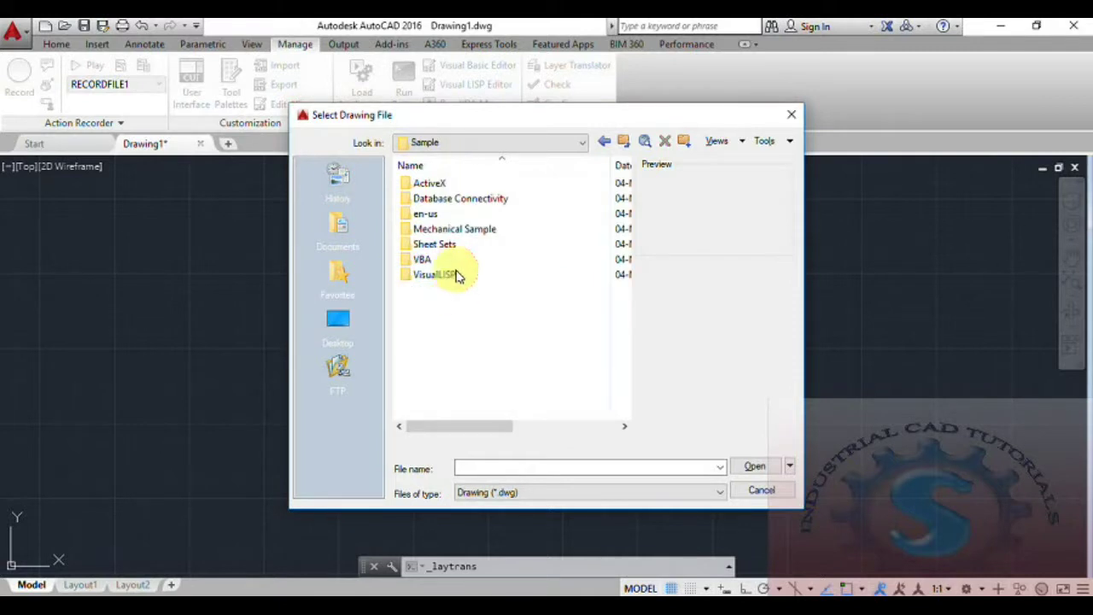
# Step: Preview sample drawings in the Mechanical Sample, VBA, Sheet Sets, VisualLISP and ActiveX folders
pyautogui.doubleClick(453, 229)
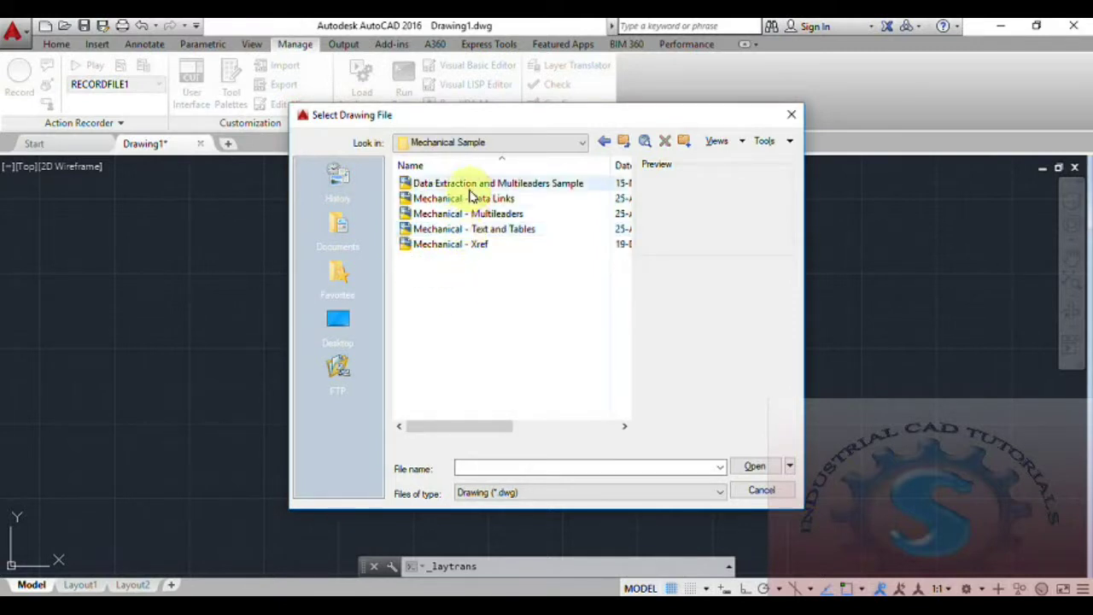
pyautogui.click(612, 142)
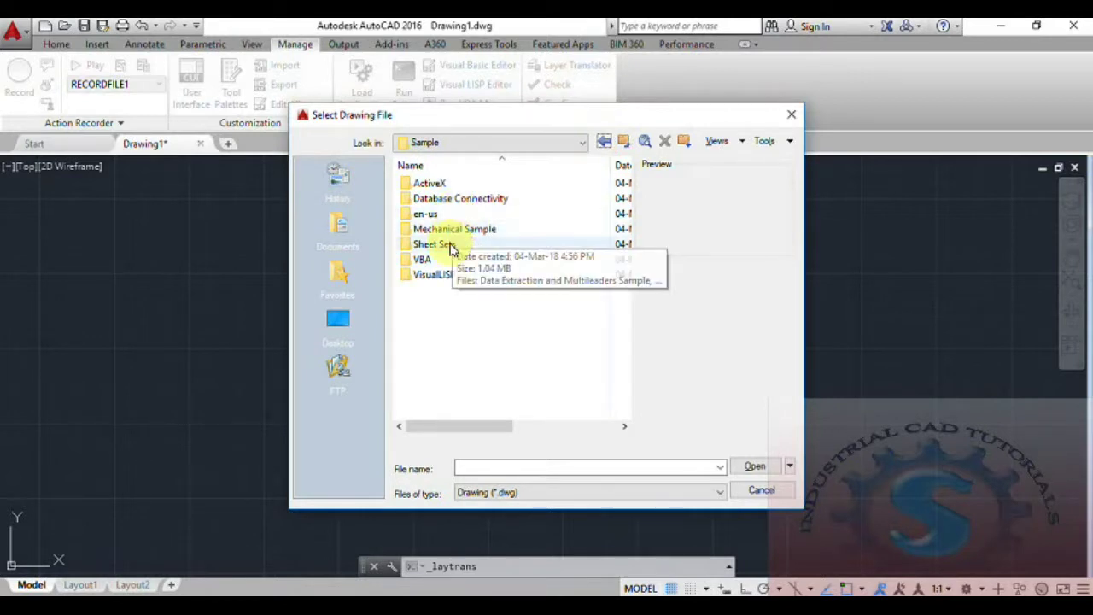
pyautogui.doubleClick(445, 258)
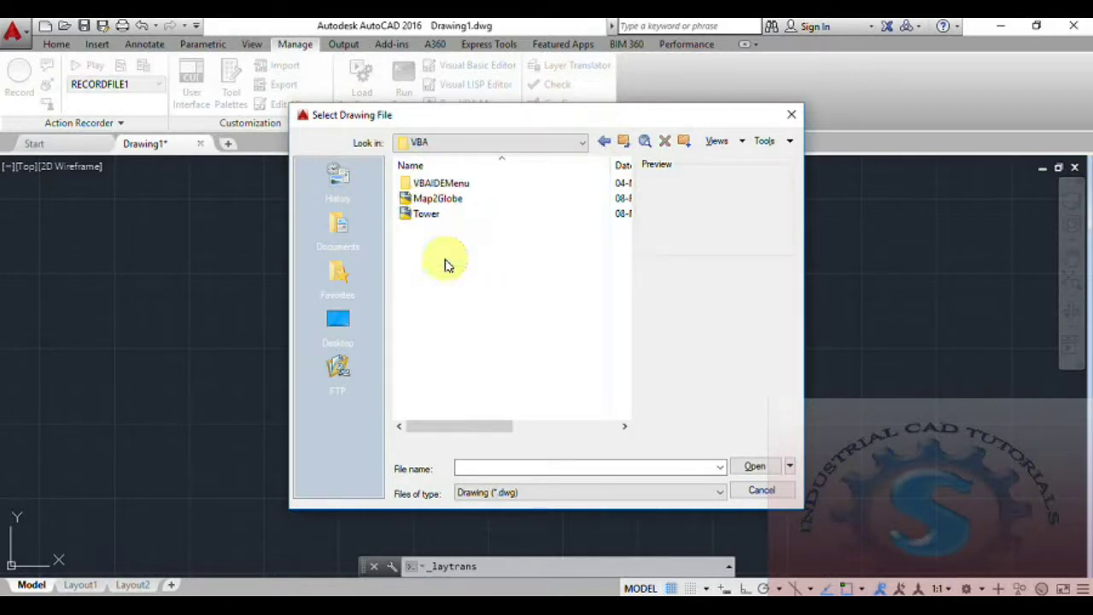
pyautogui.click(454, 202)
pyautogui.click(442, 218)
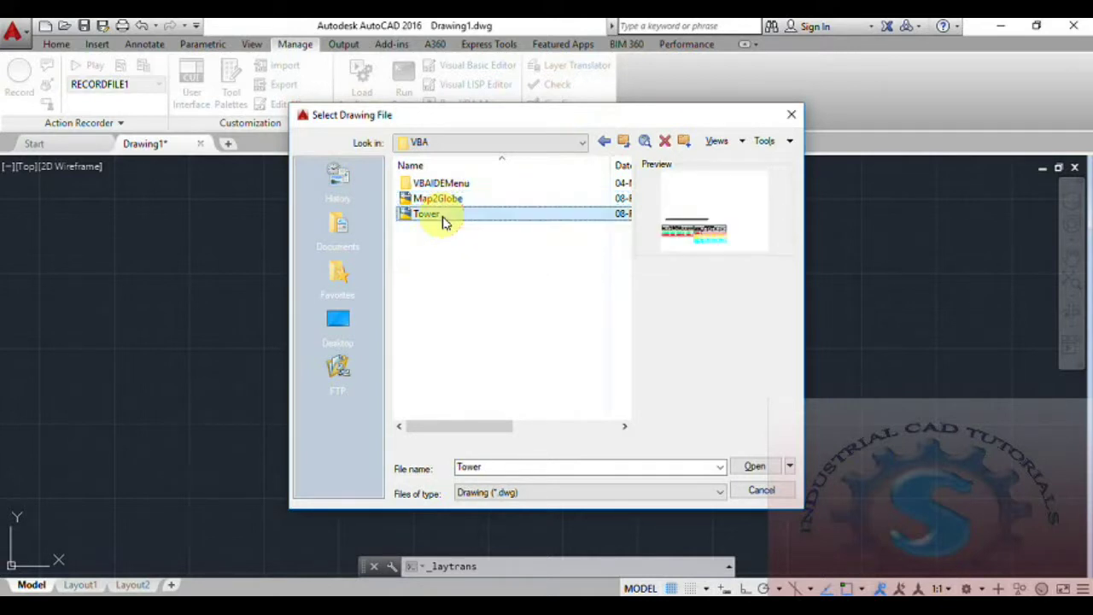
pyautogui.click(446, 201)
pyautogui.click(442, 215)
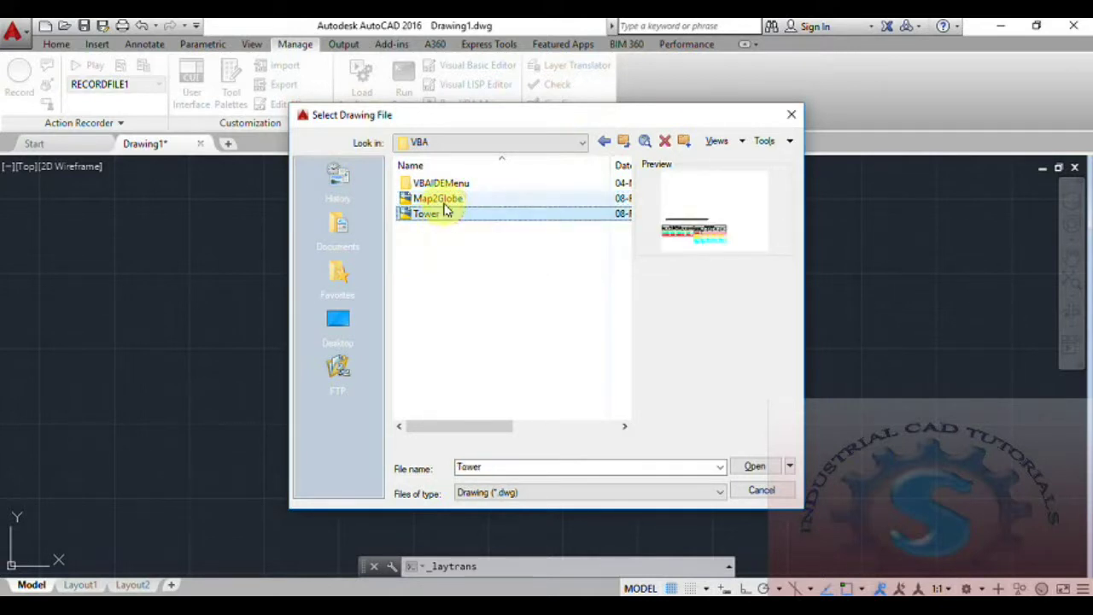
pyautogui.click(447, 202)
pyautogui.click(441, 215)
pyautogui.click(447, 201)
pyautogui.doubleClick(450, 184)
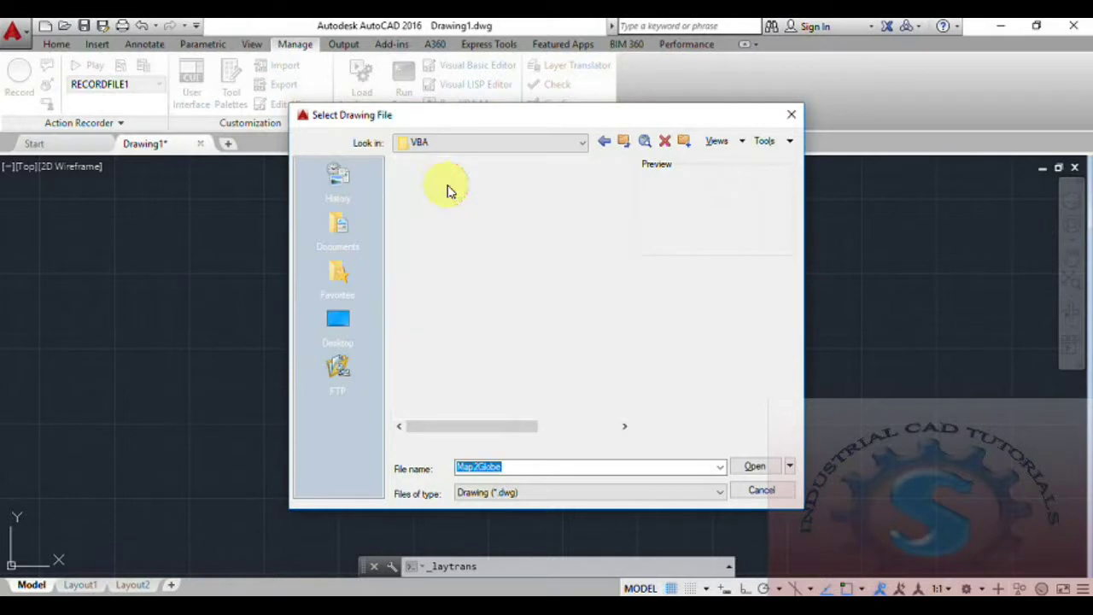
pyautogui.click(603, 142)
pyautogui.click(604, 142)
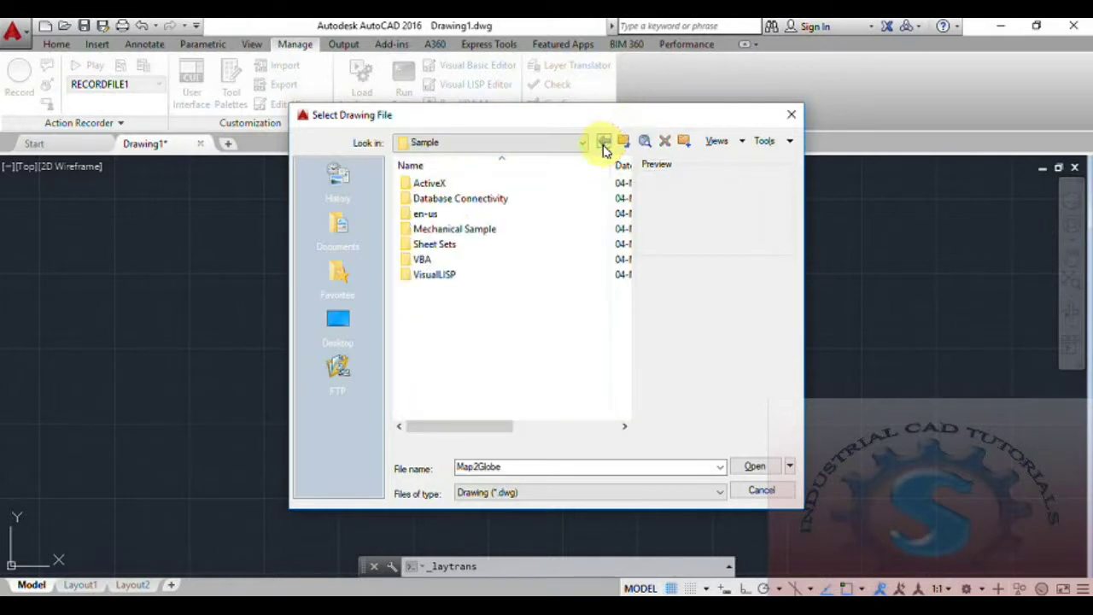
pyautogui.doubleClick(442, 248)
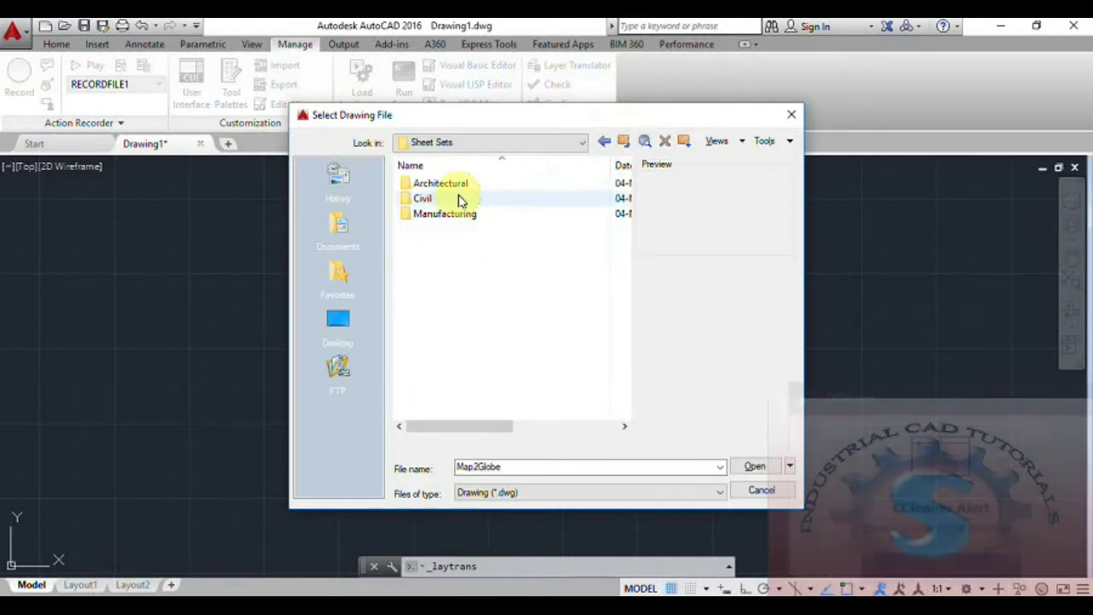
pyautogui.doubleClick(455, 217)
pyautogui.click(472, 213)
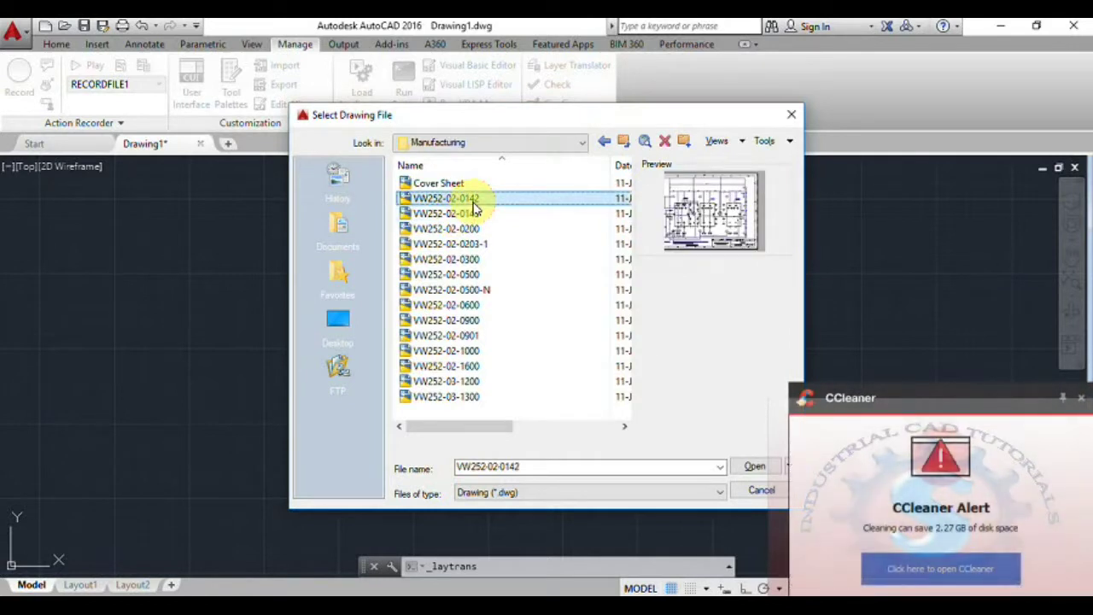
pyautogui.click(467, 229)
pyautogui.click(458, 244)
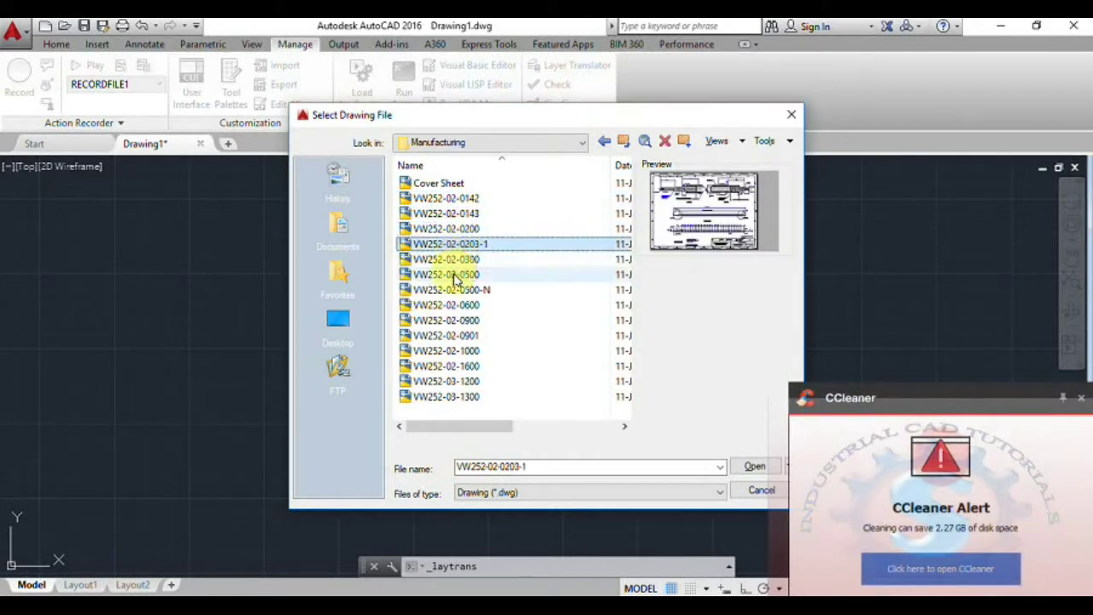
pyautogui.click(462, 305)
pyautogui.click(602, 142)
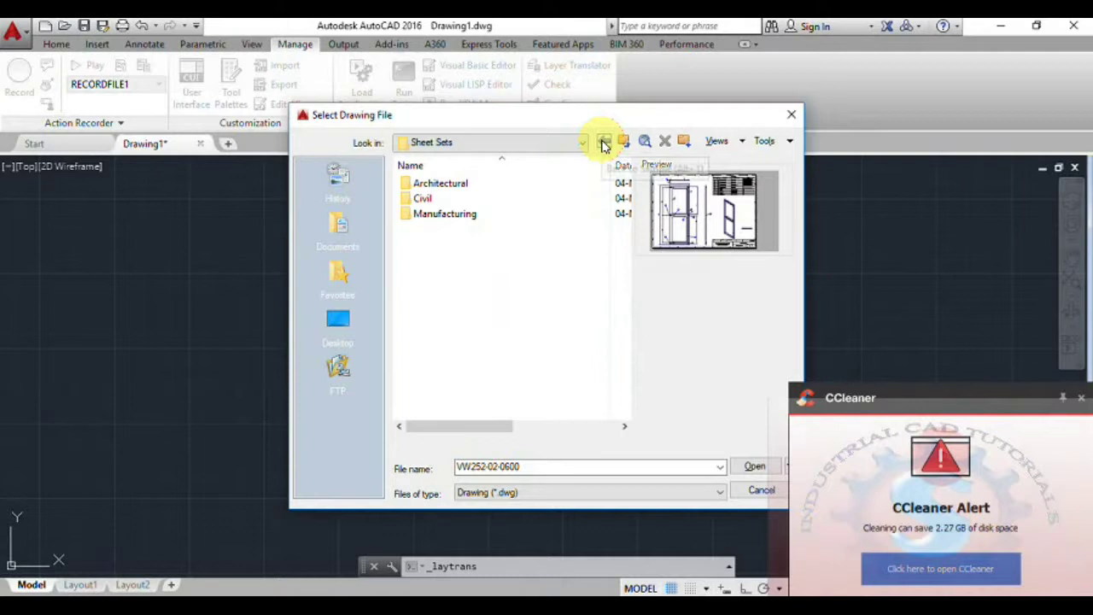
pyautogui.click(603, 142)
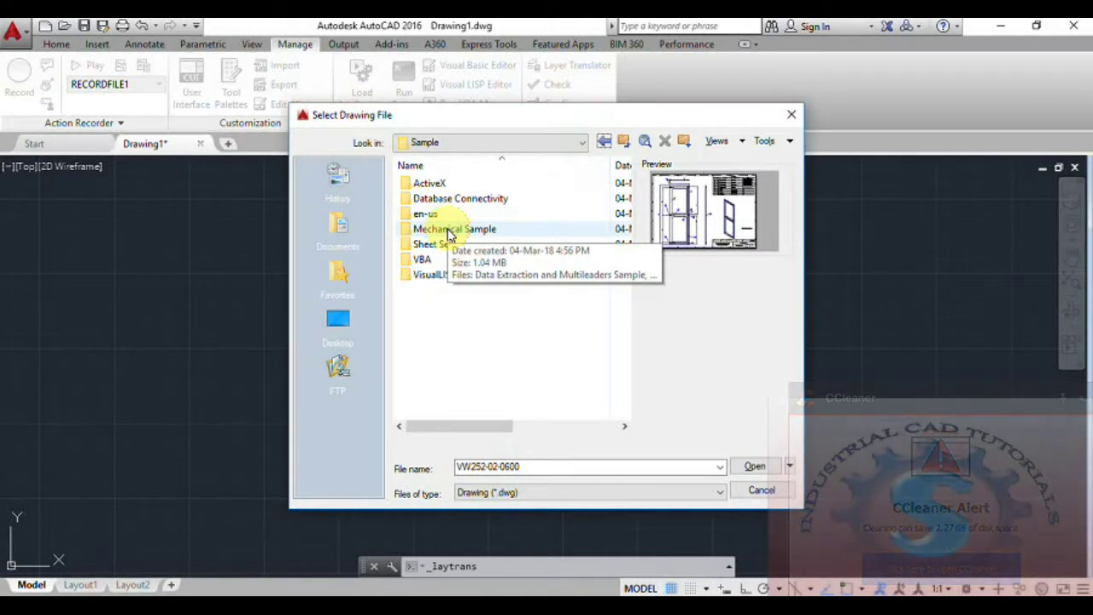
pyautogui.doubleClick(452, 282)
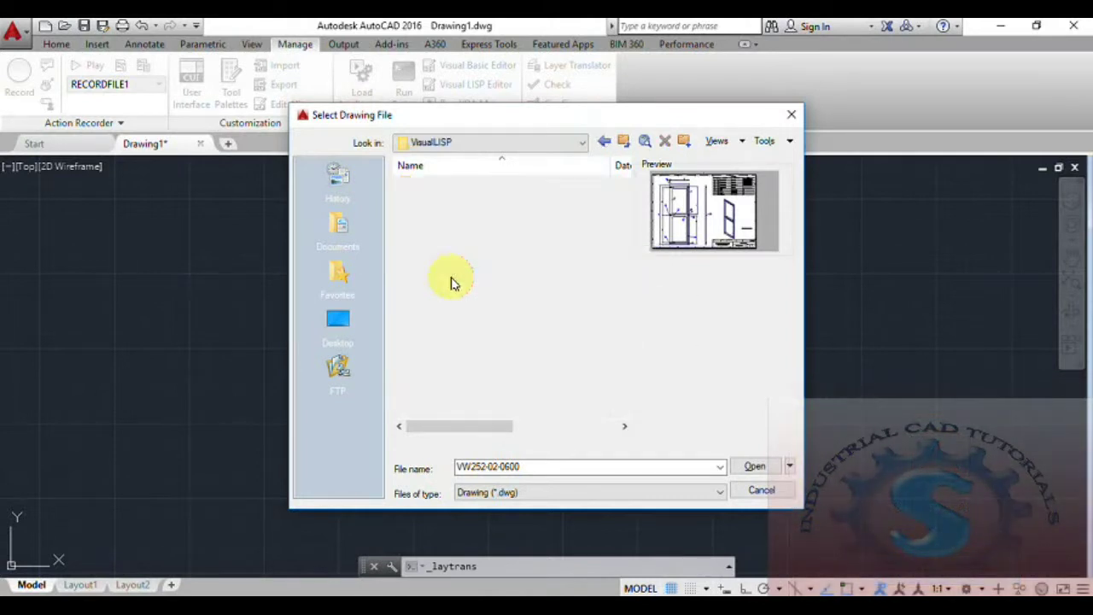
pyautogui.doubleClick(437, 230)
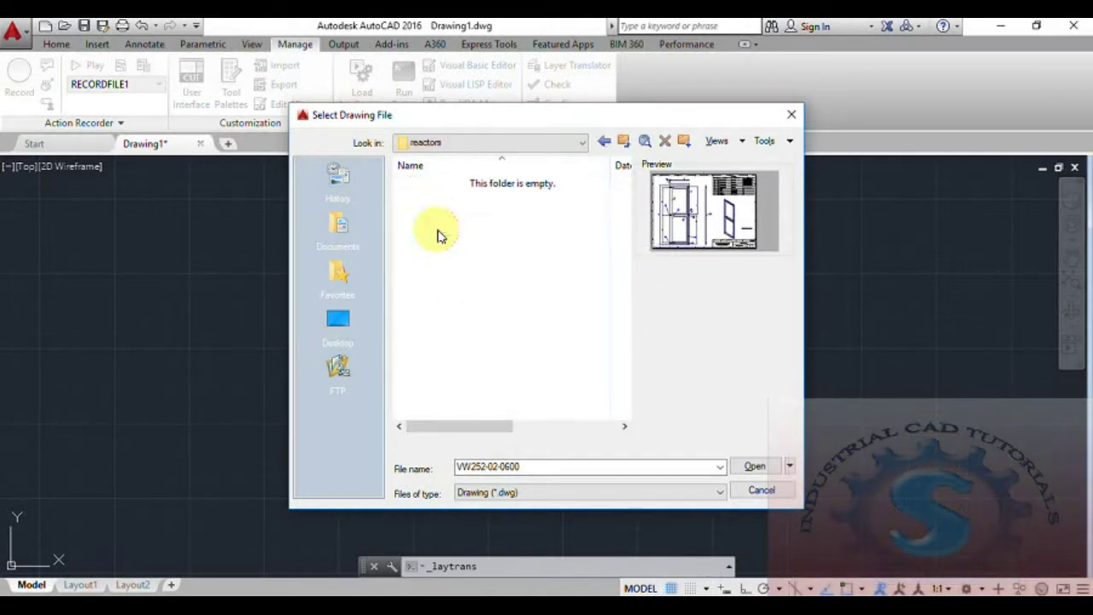
pyautogui.click(604, 143)
pyautogui.click(605, 144)
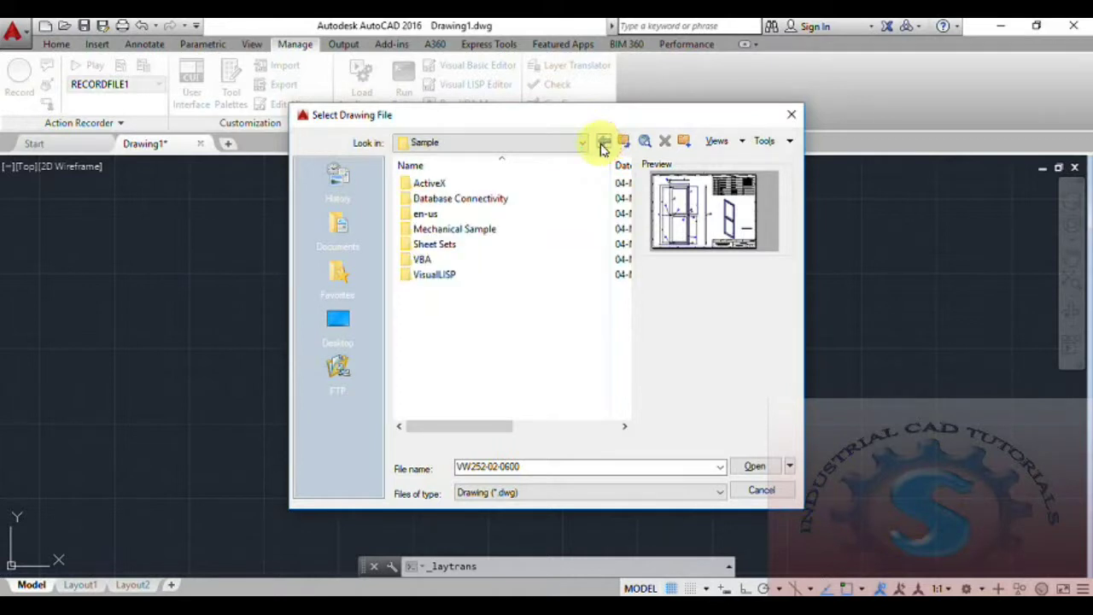
pyautogui.doubleClick(462, 186)
pyautogui.doubleClick(461, 214)
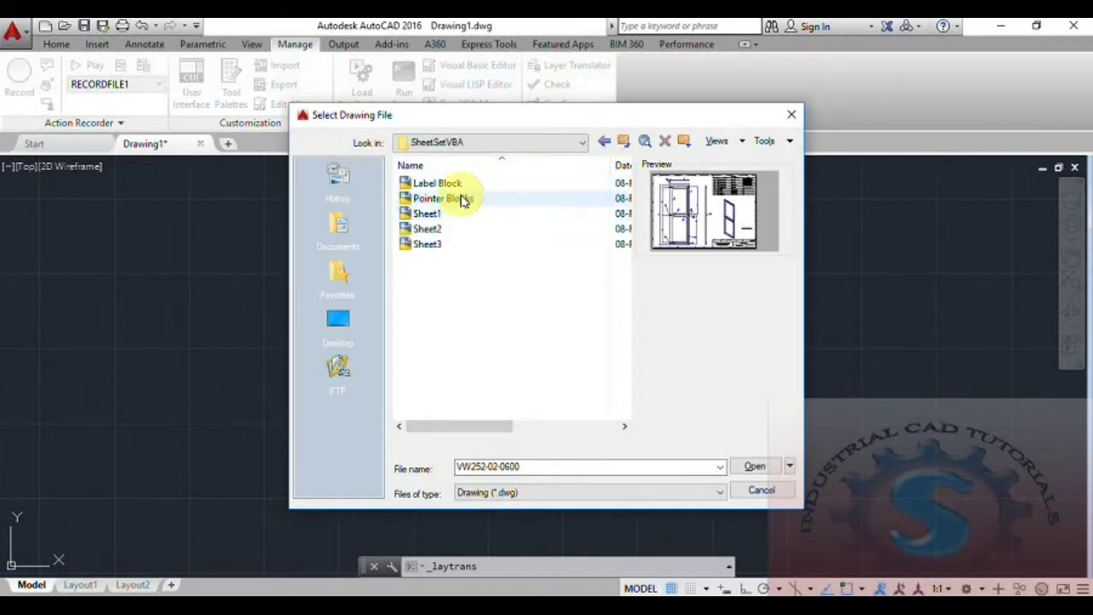
pyautogui.click(462, 199)
pyautogui.click(456, 183)
pyautogui.click(455, 202)
pyautogui.click(445, 229)
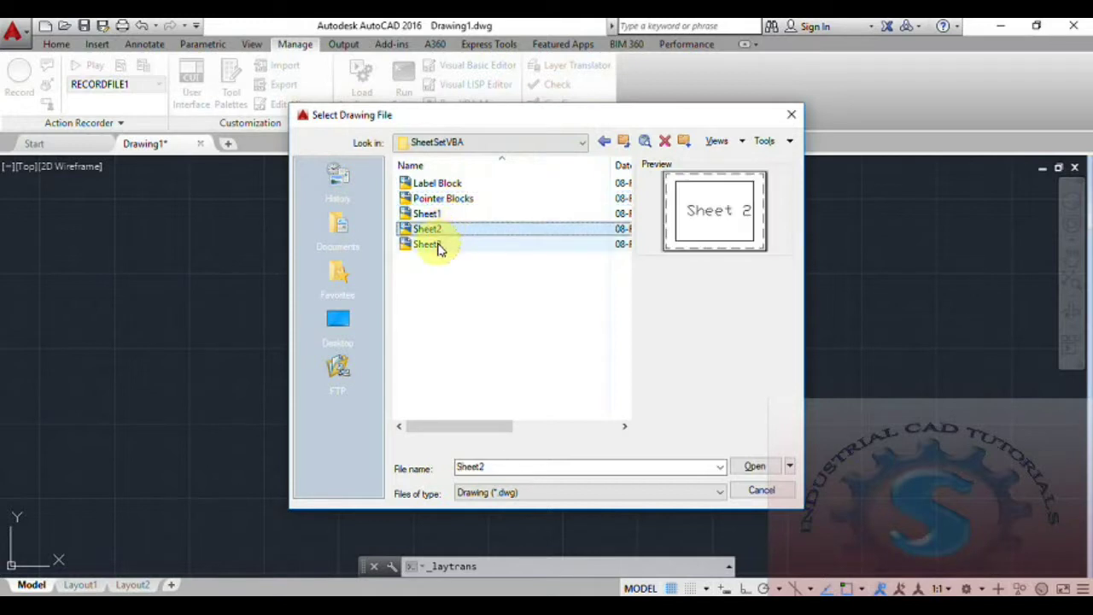
pyautogui.click(436, 246)
pyautogui.click(605, 144)
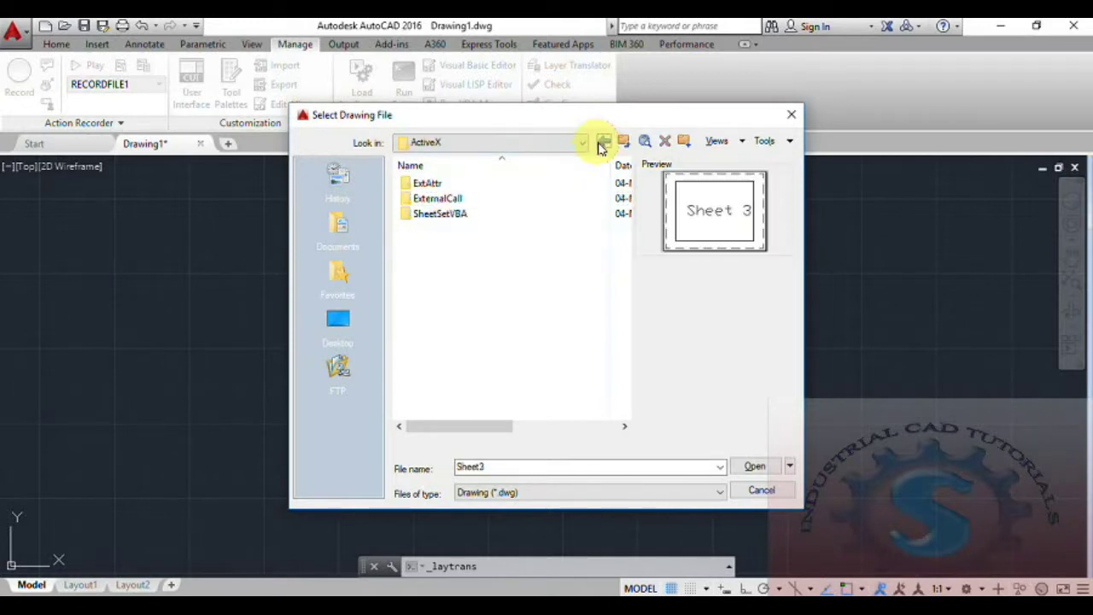
pyautogui.click(604, 144)
# Step: Load Floor Plan Sample from the Database Connectivity folder as the target-layer source
pyautogui.doubleClick(469, 197)
pyautogui.click(481, 202)
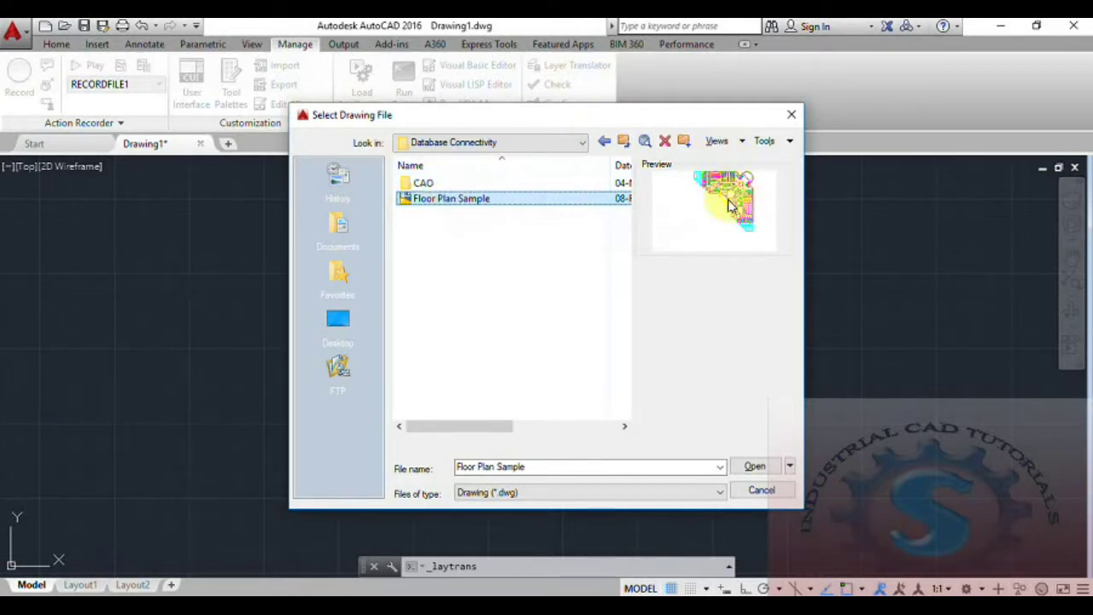
pyautogui.click(754, 467)
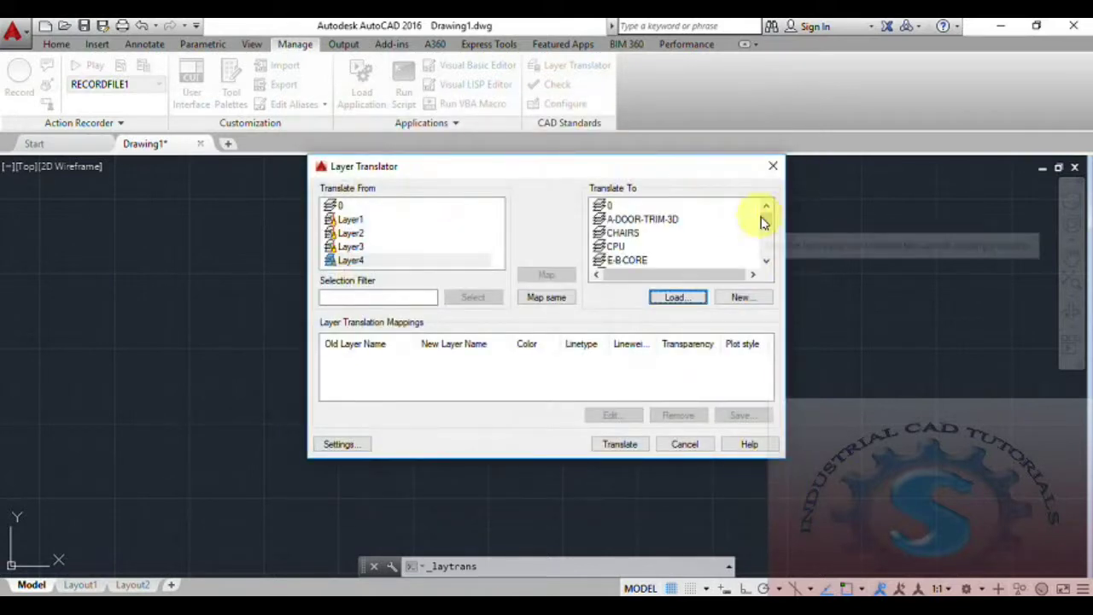
# Step: Map layer 0 to 0 and Layer1 to A-DOOR-TRIM-3D
pyautogui.moveTo(763, 220)
pyautogui.mouseDown()
pyautogui.moveTo(766, 253)
pyautogui.moveTo(767, 212)
pyautogui.mouseUp()
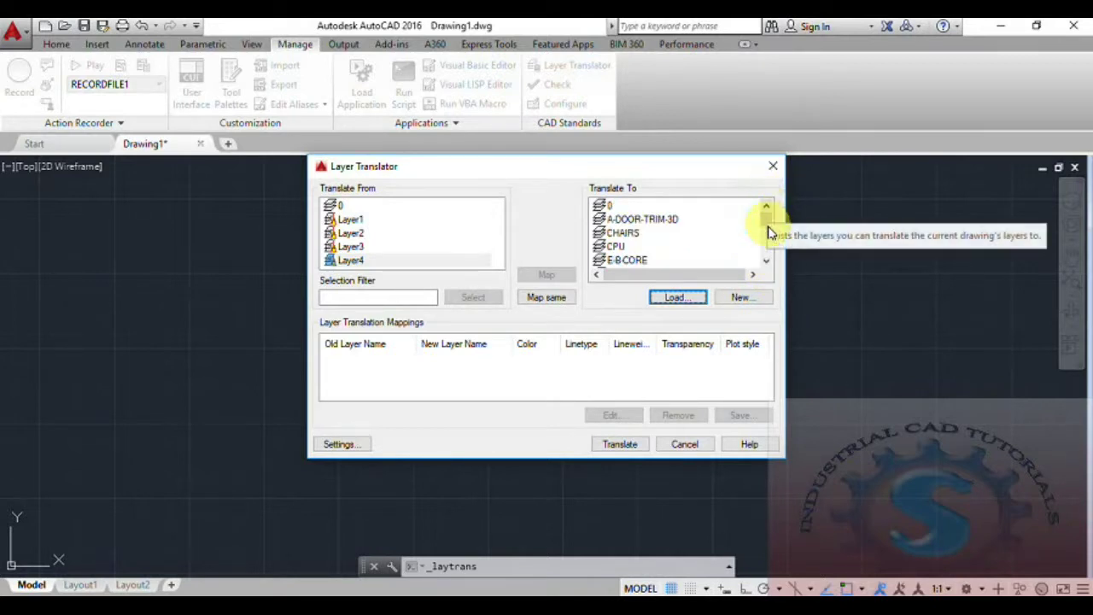
pyautogui.moveTo(768, 223); pyautogui.dragTo(769, 268)
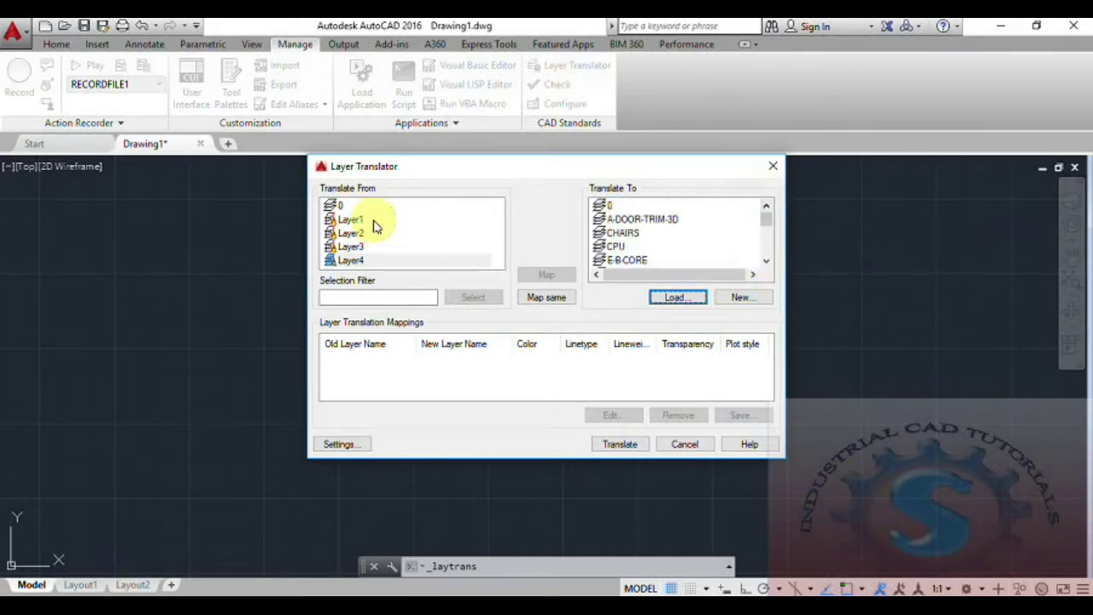
pyautogui.click(339, 206)
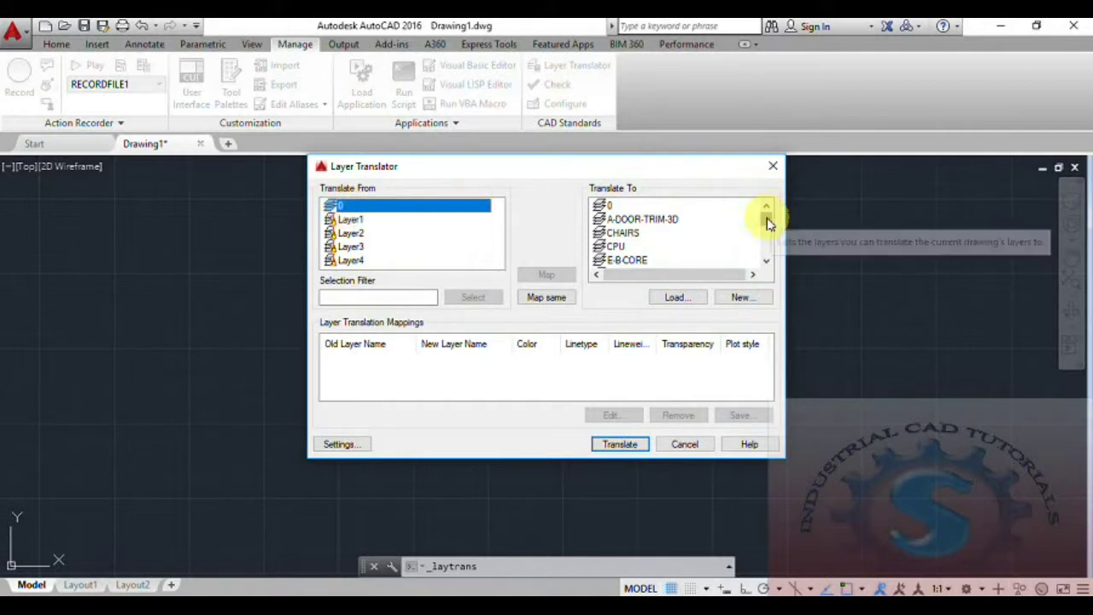
pyautogui.click(614, 207)
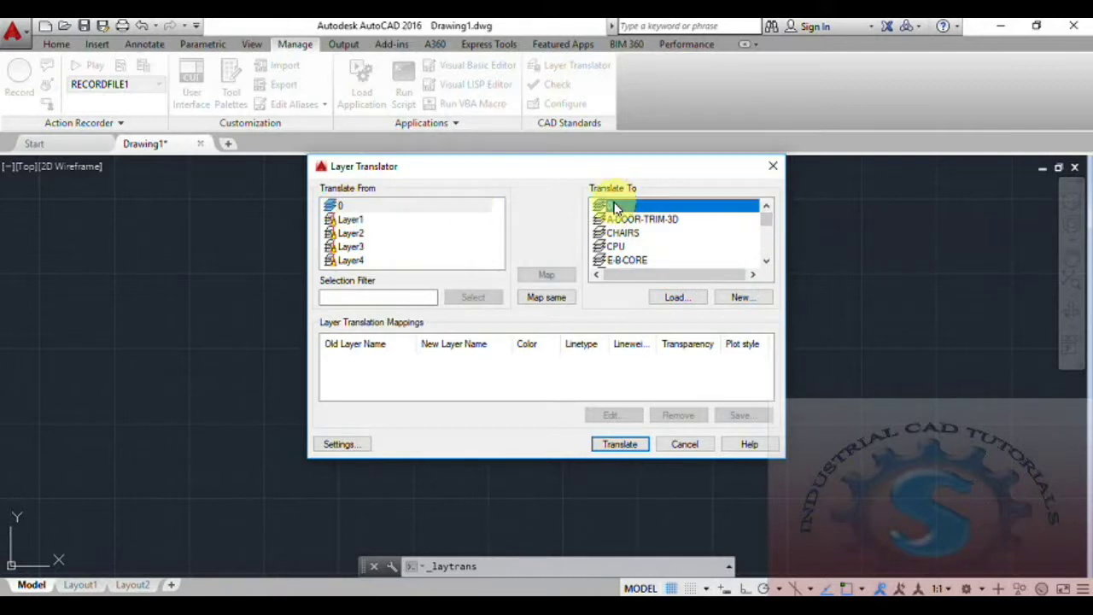
pyautogui.click(550, 274)
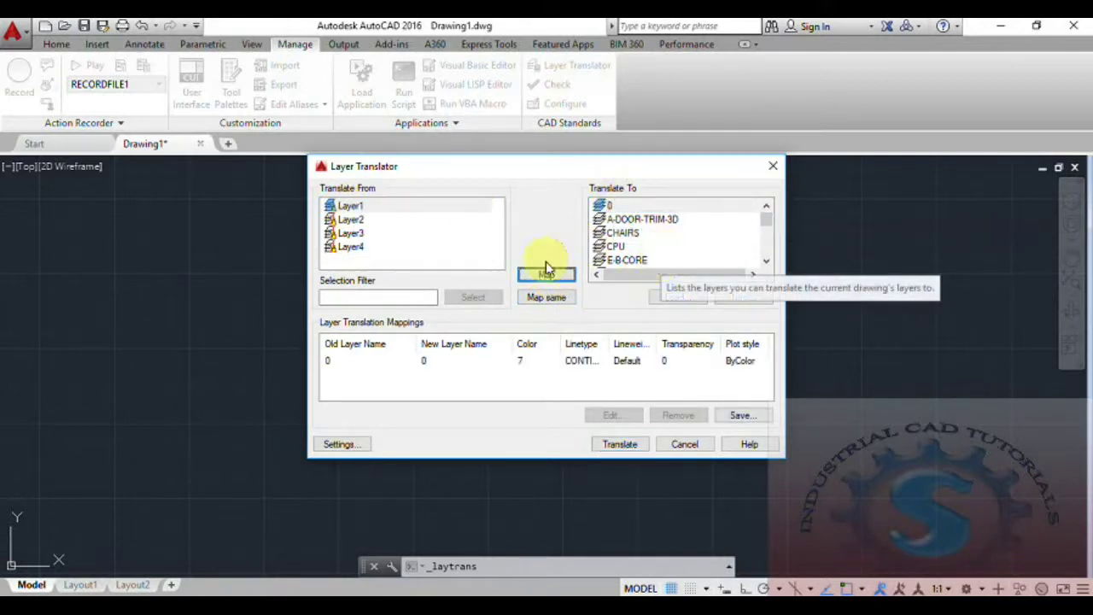
pyautogui.click(373, 209)
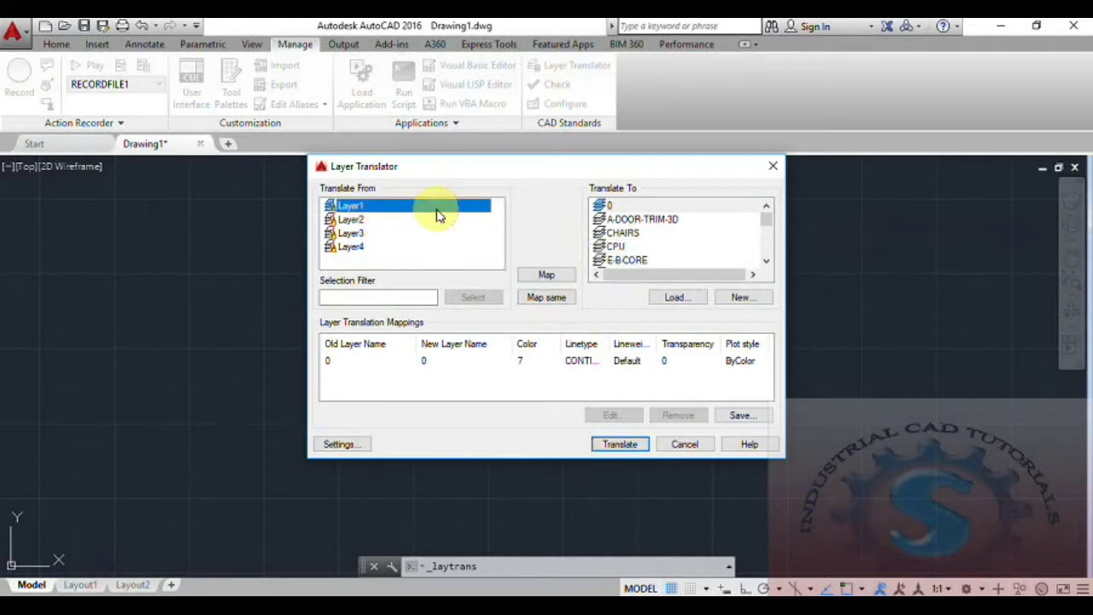
pyautogui.click(625, 219)
pyautogui.click(548, 276)
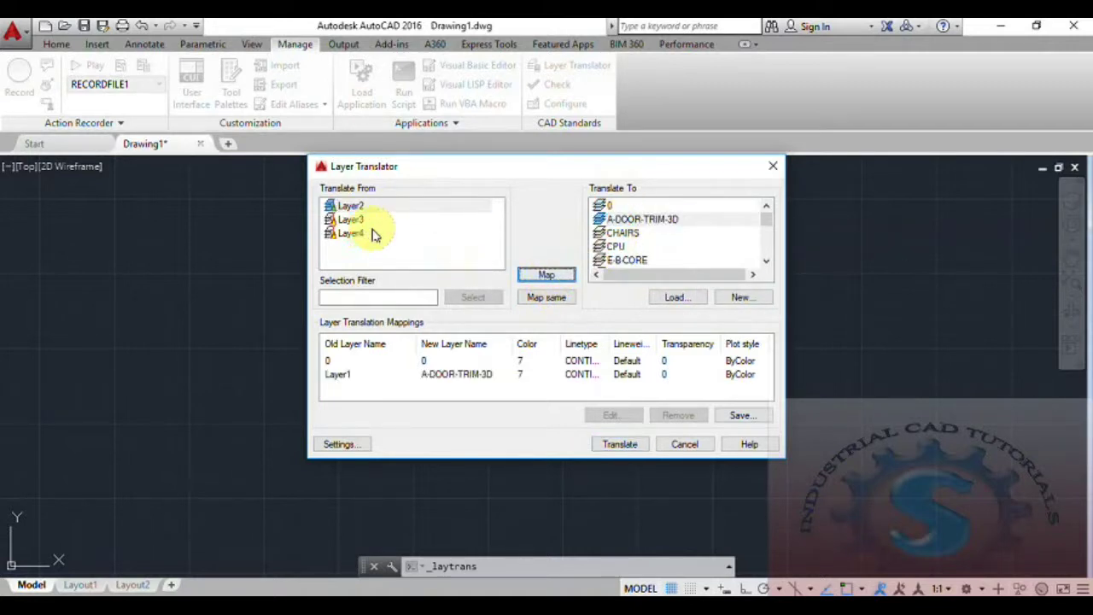
# Step: Map Layer2 to CHAIRS, Layer3 to CPU and Layer4 to E-B-CORE
pyautogui.click(352, 207)
pyautogui.click(623, 232)
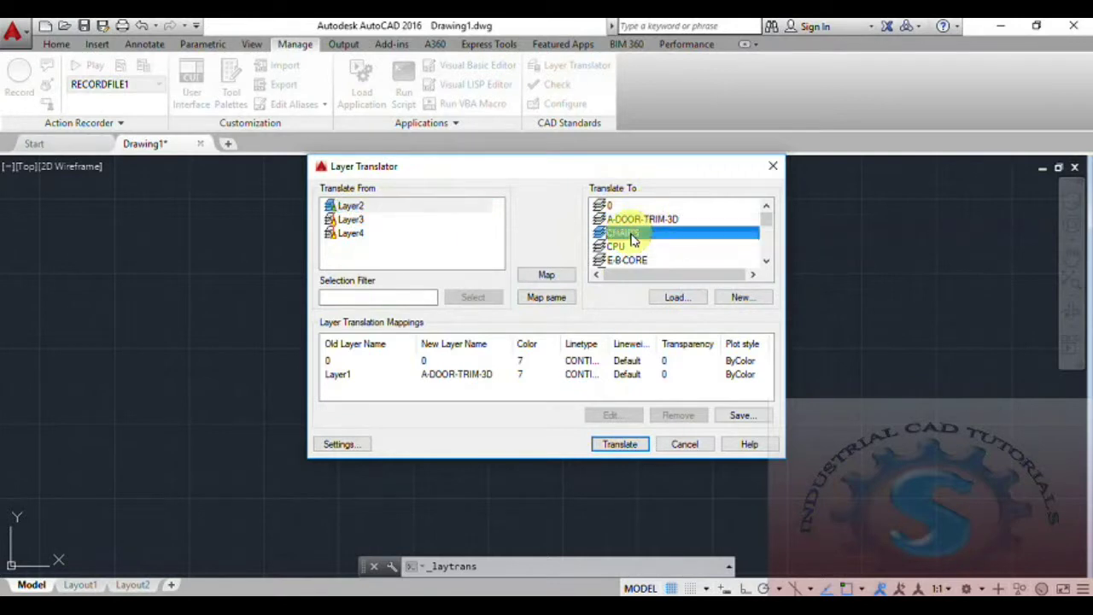
pyautogui.click(548, 276)
pyautogui.click(348, 206)
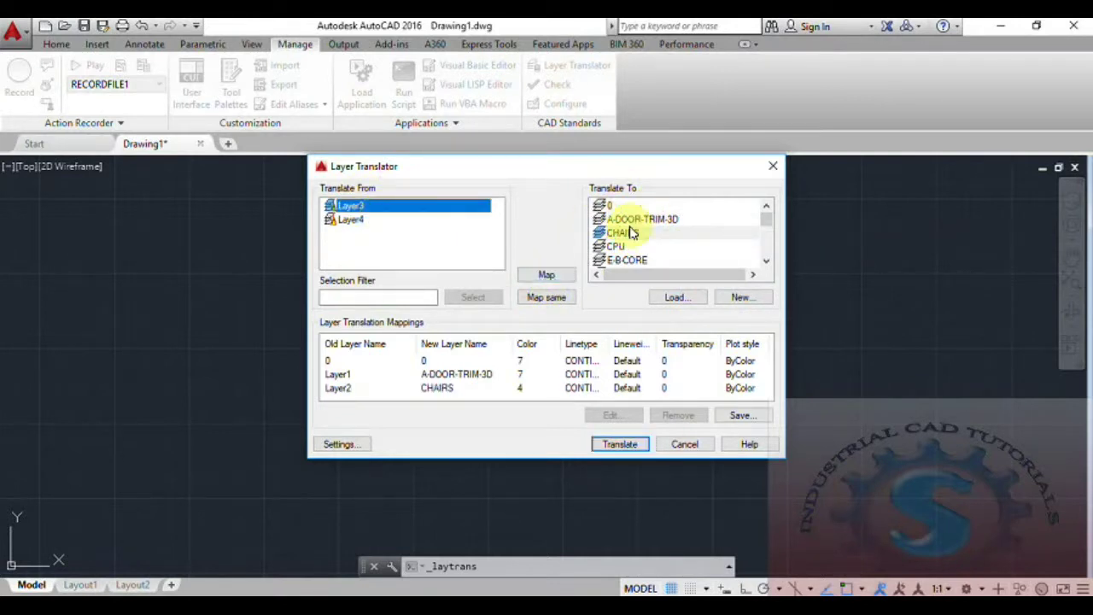
pyautogui.click(617, 248)
pyautogui.click(546, 275)
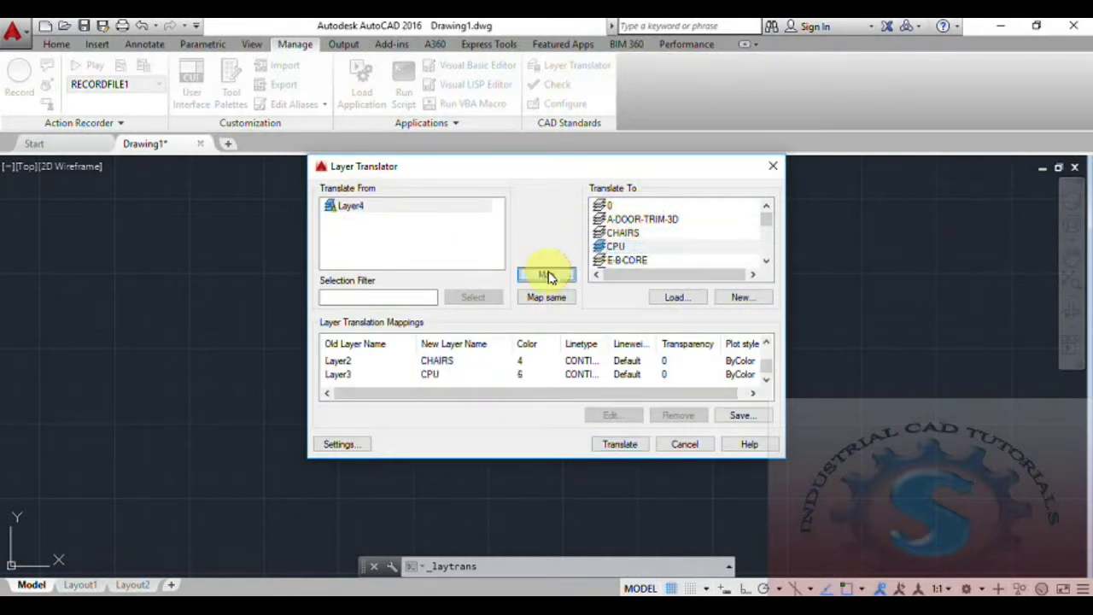
pyautogui.click(409, 209)
pyautogui.click(628, 260)
pyautogui.click(544, 275)
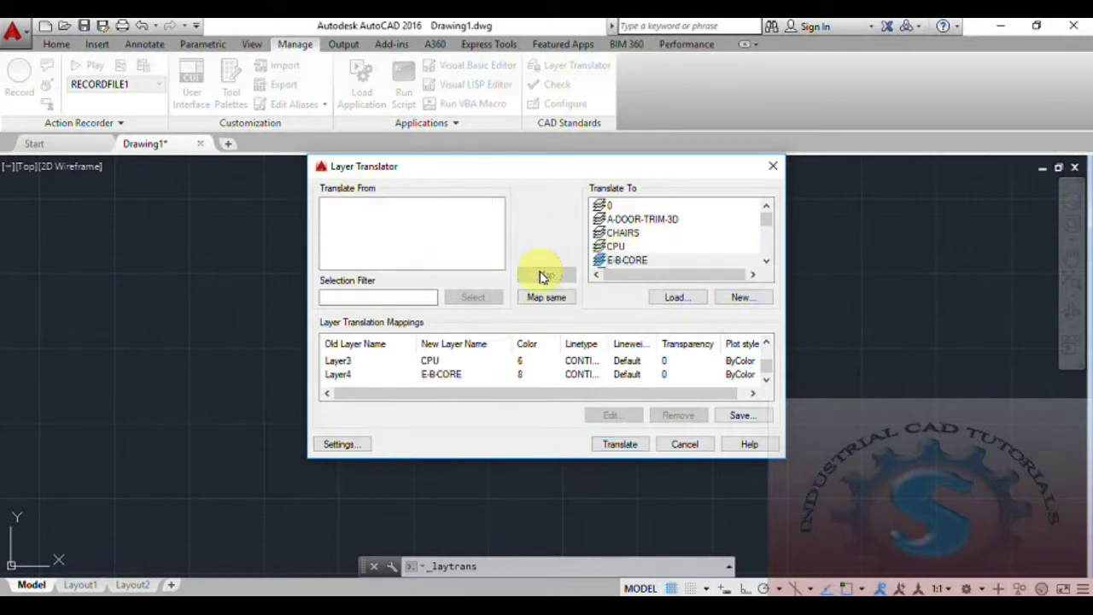
pyautogui.scroll(2, 769, 371)
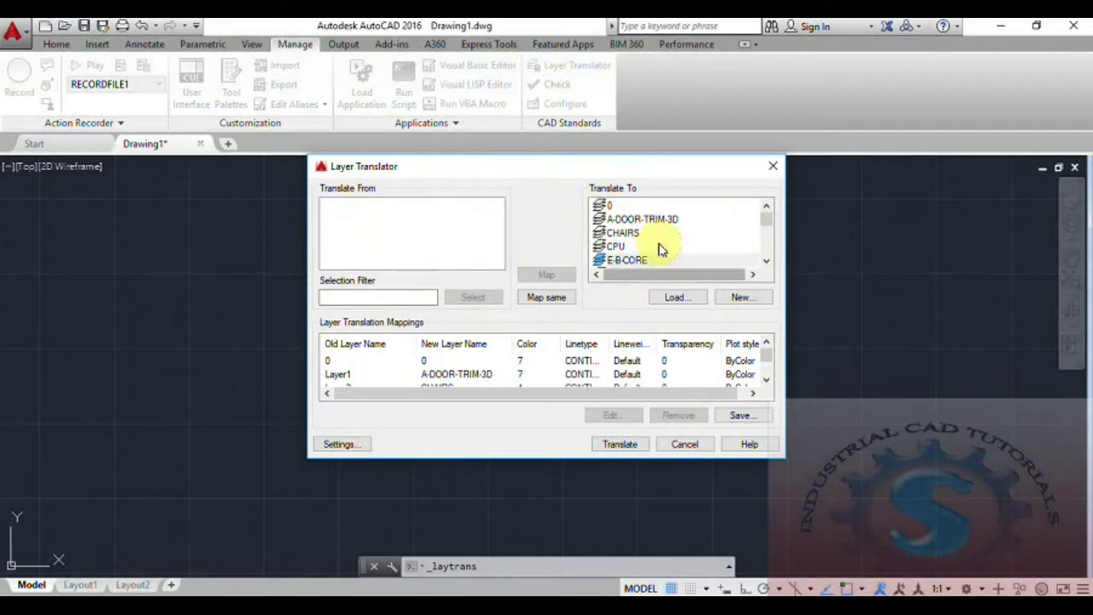
pyautogui.click(341, 445)
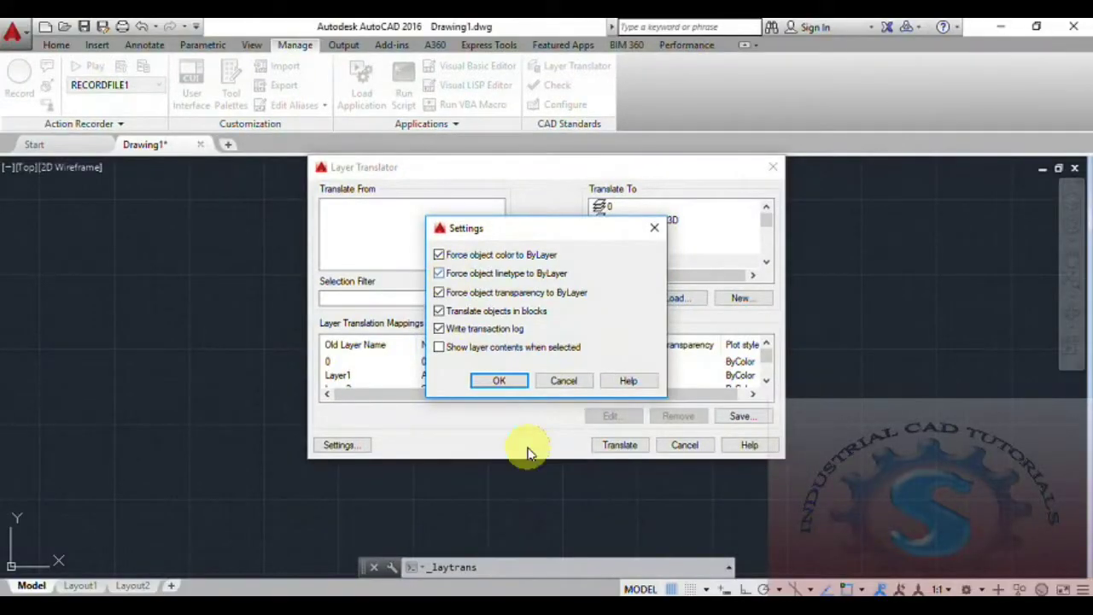
# Step: Accept the settings and translate, choosing to save mapping information to the Desktop
pyautogui.click(501, 384)
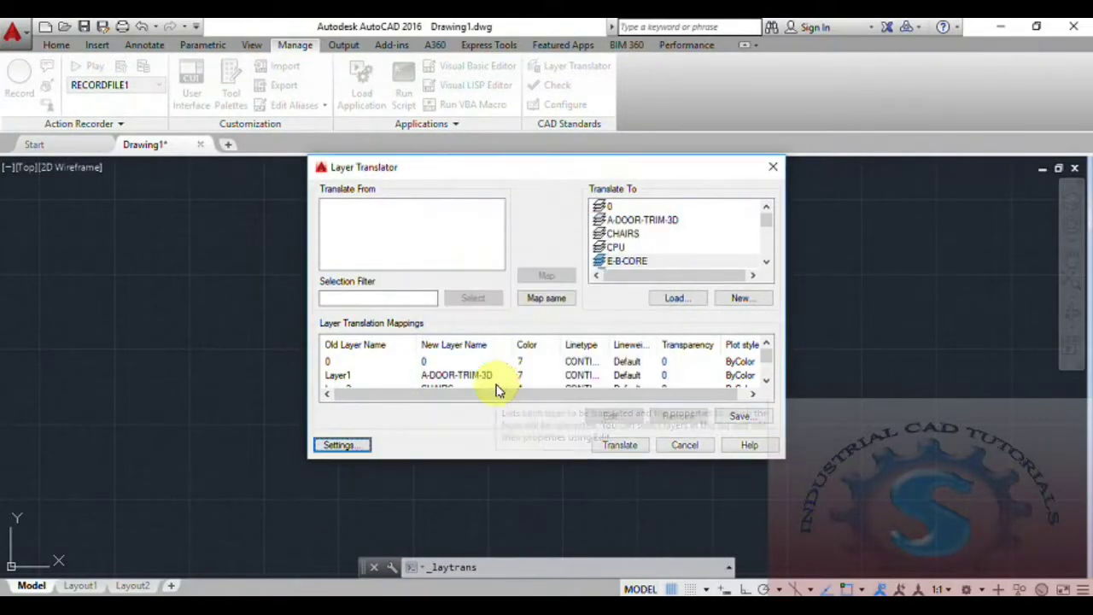
pyautogui.scroll(-1, 764, 363)
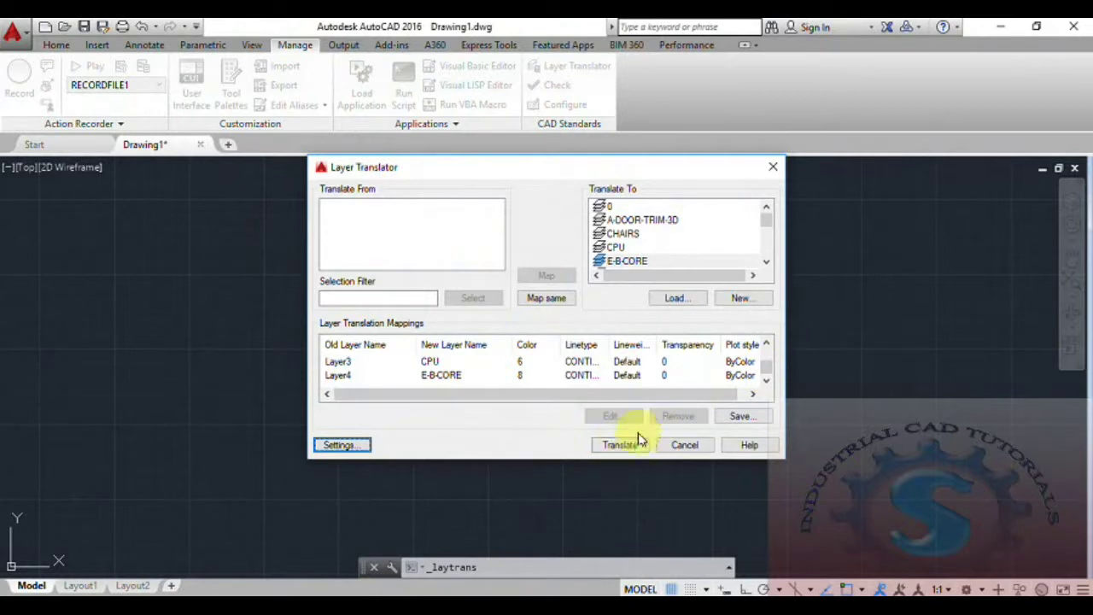
pyautogui.click(619, 445)
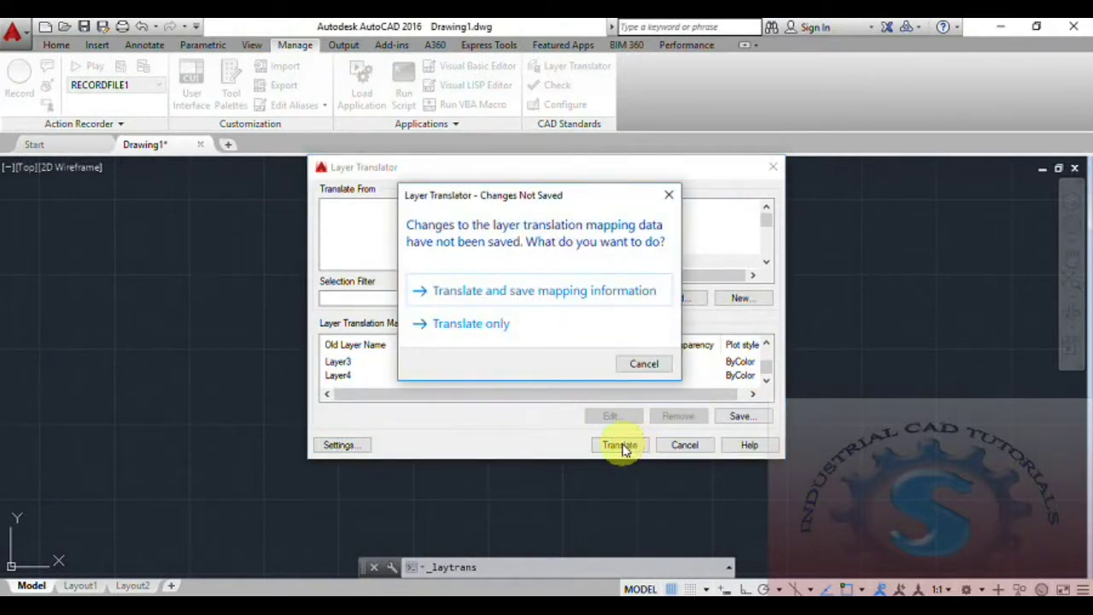
pyautogui.click(538, 295)
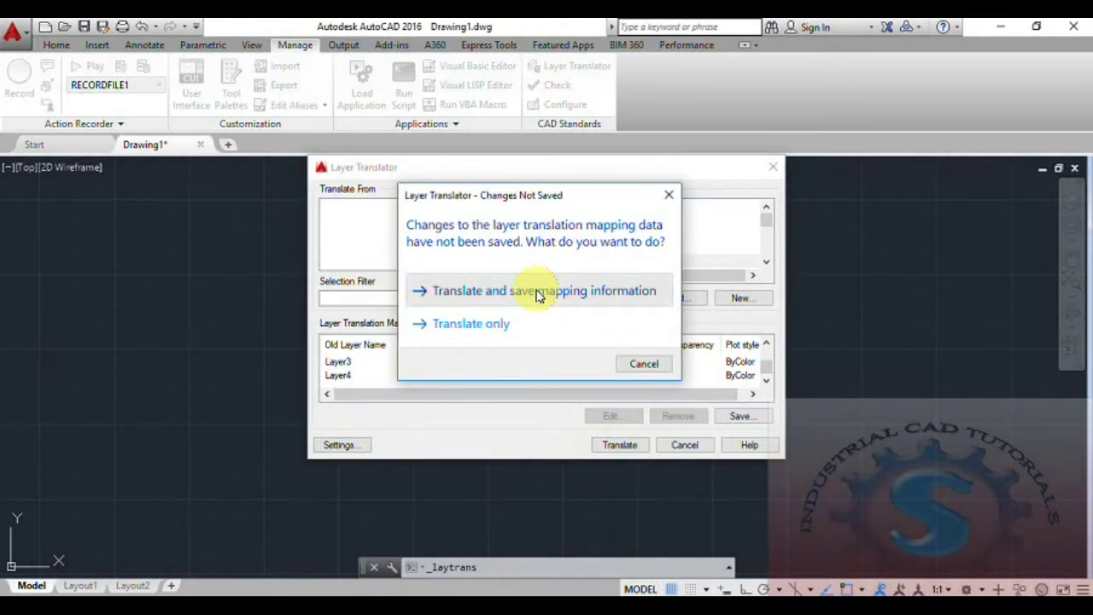
pyautogui.click(341, 323)
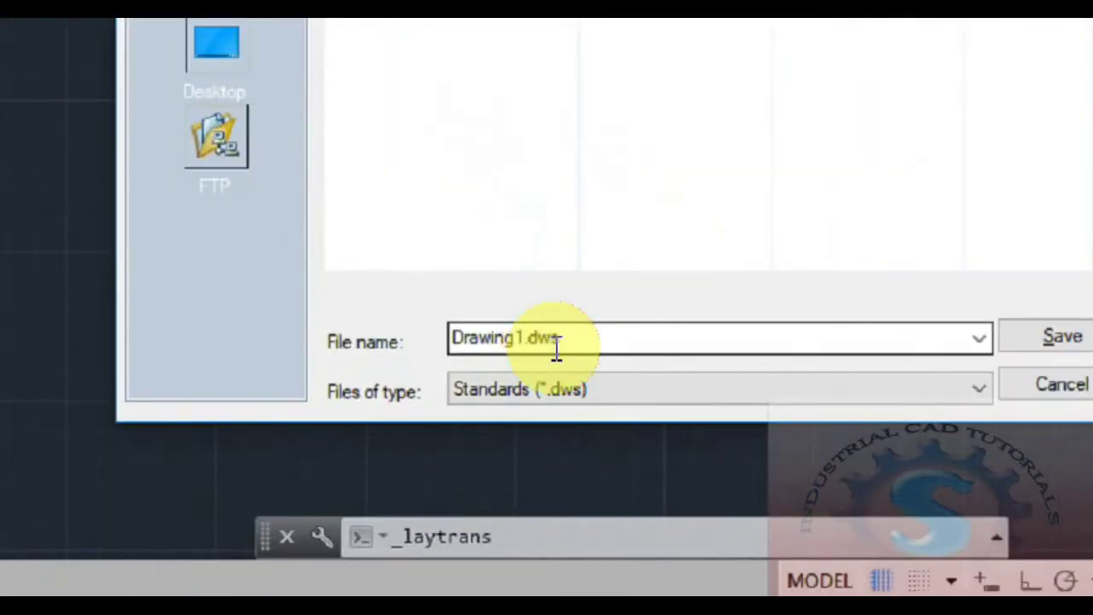
# Step: Save the mappings as a Drawing (*.dwg) file named LAYER TRANSLATOR MAPPINGS and close the translator
pyautogui.click(706, 390)
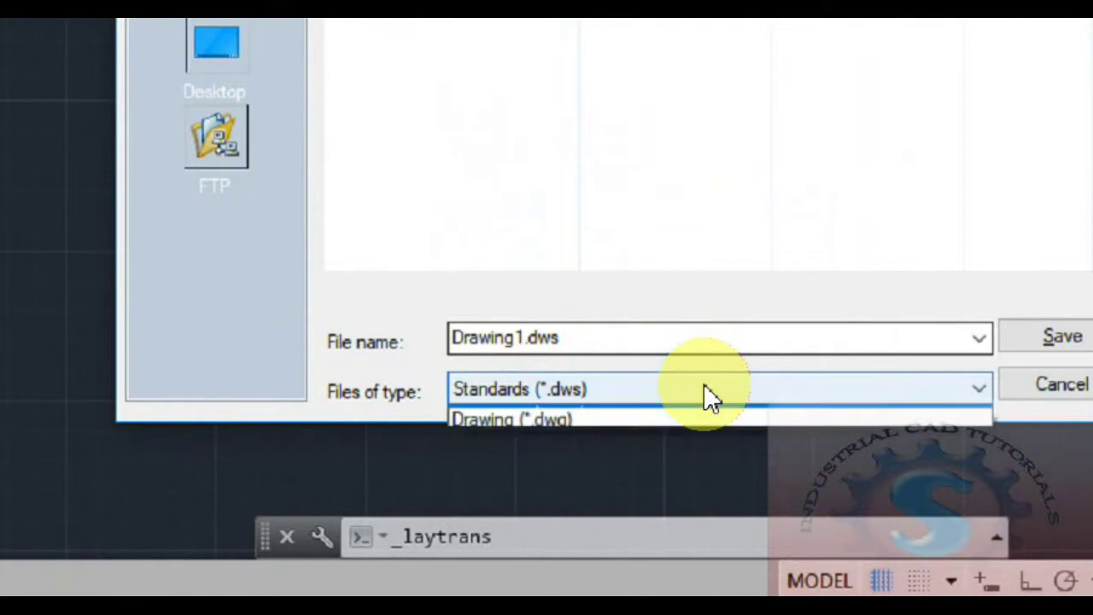
pyautogui.click(705, 391)
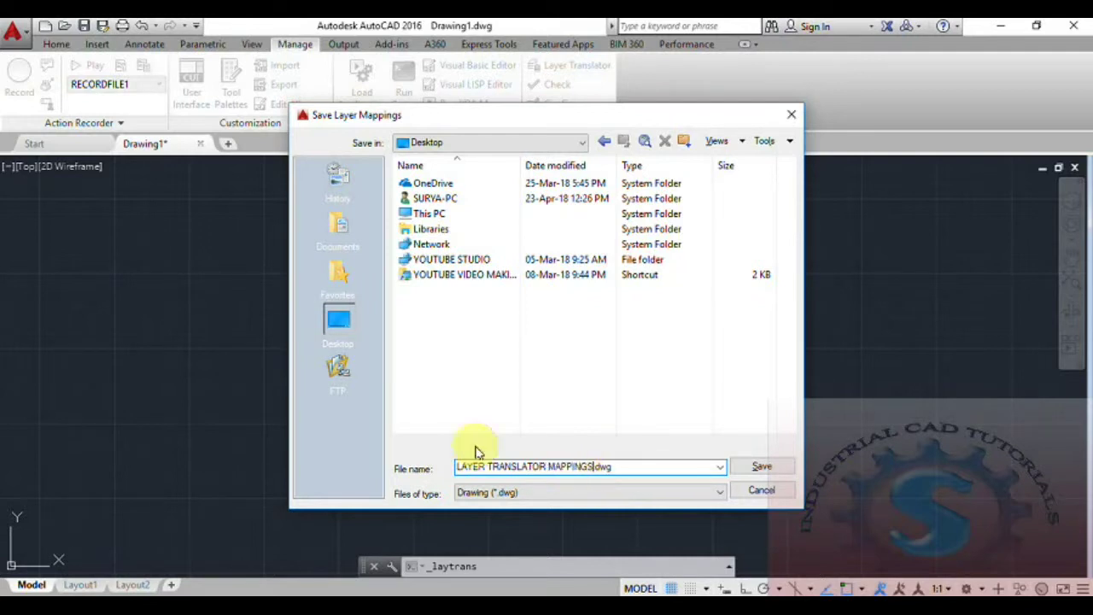
pyautogui.click(762, 467)
pyautogui.press('Escape')
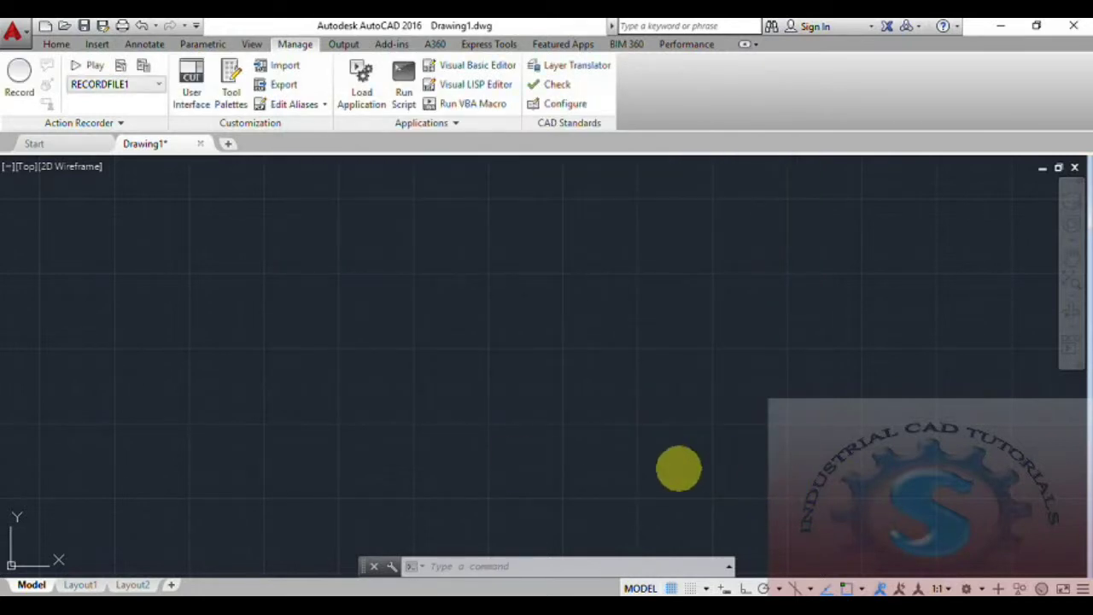
pyautogui.click(1000, 27)
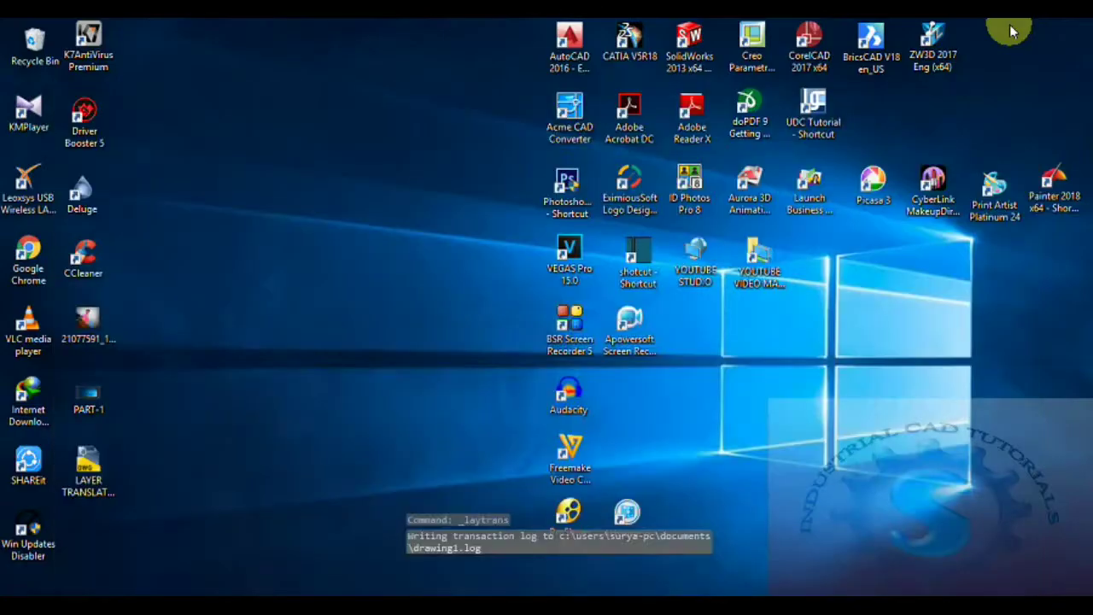
pyautogui.click(88, 471)
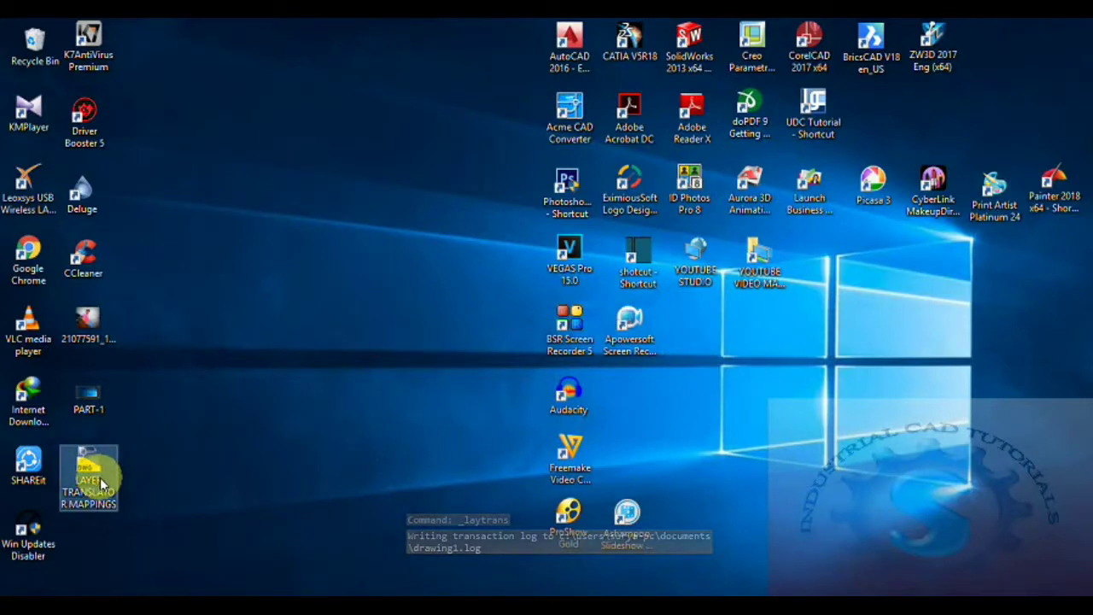
pyautogui.rightClick(289, 338)
pyautogui.click(322, 386)
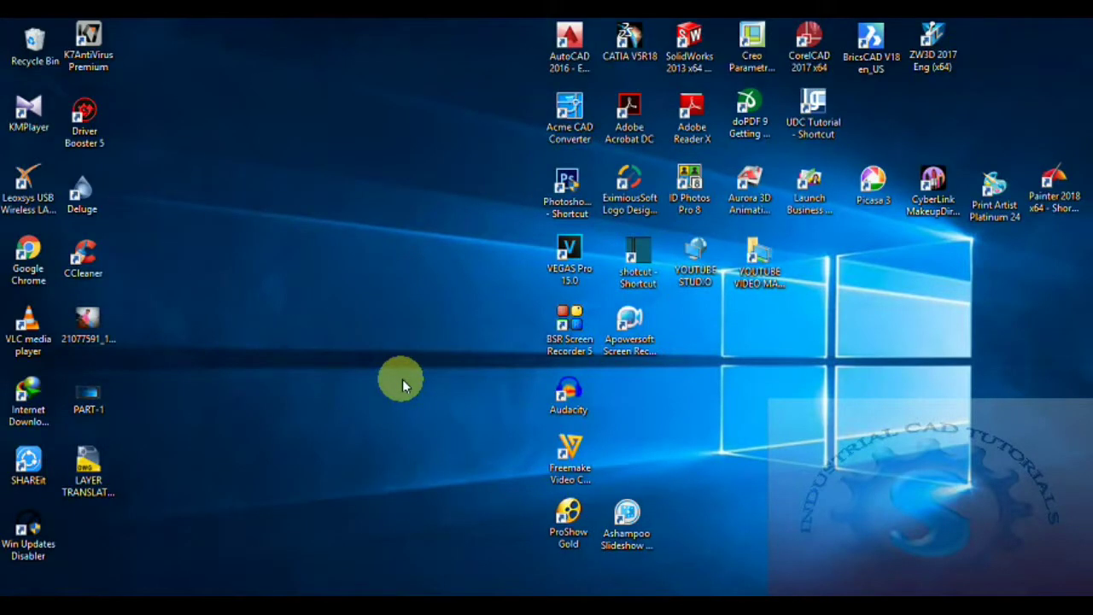
pyautogui.moveTo(451, 606)
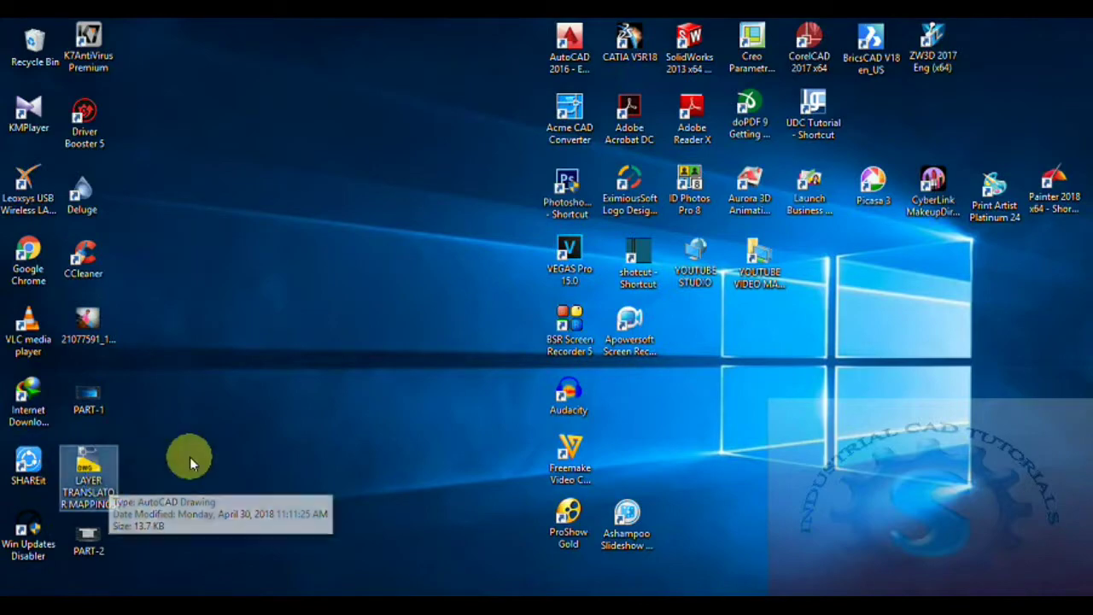
pyautogui.click(451, 606)
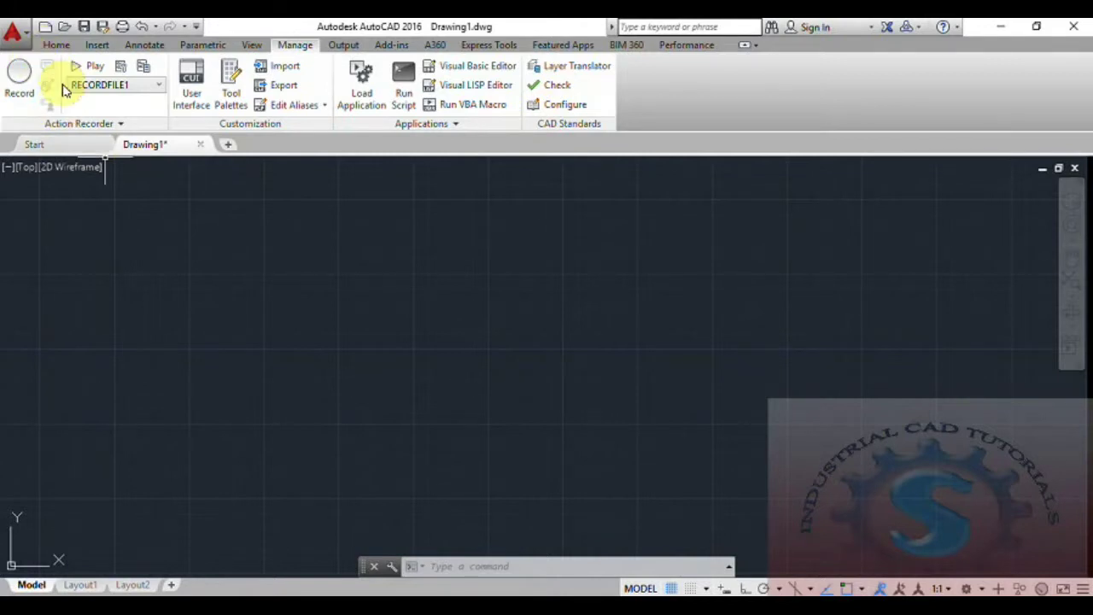
# Step: Open LAYER TRANSLATOR MAPPINGS.dwg from the Desktop via the application menu
pyautogui.click(13, 32)
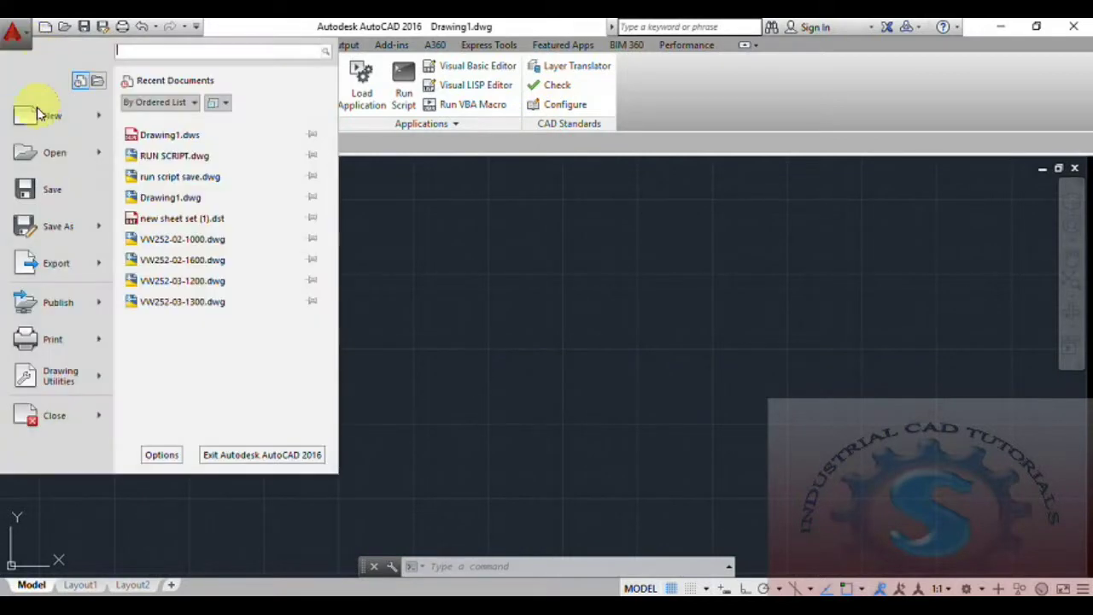
pyautogui.click(51, 152)
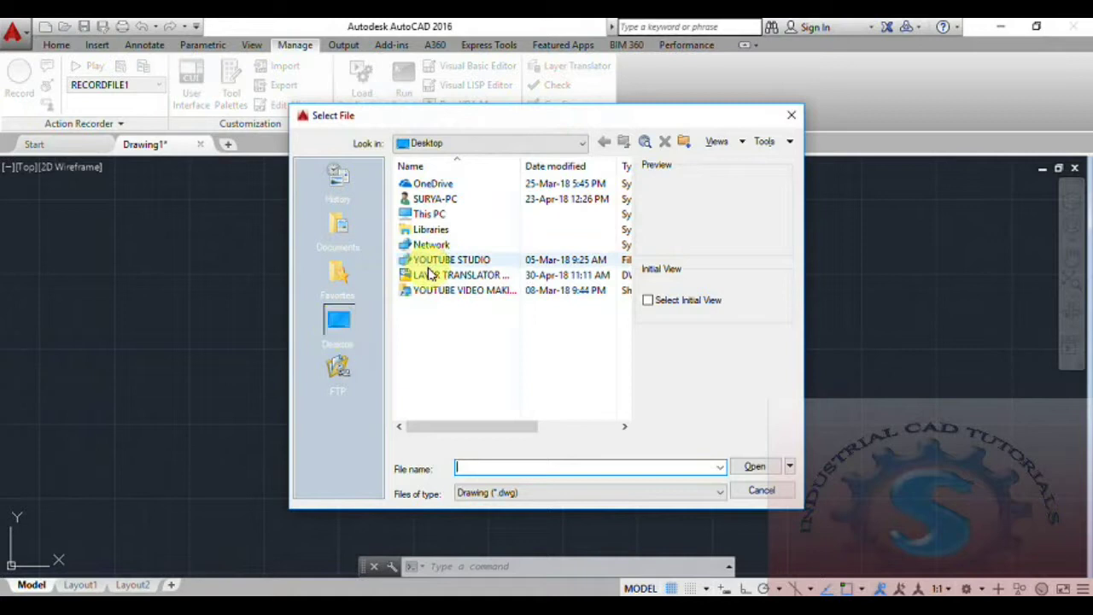
pyautogui.click(432, 278)
pyautogui.click(756, 467)
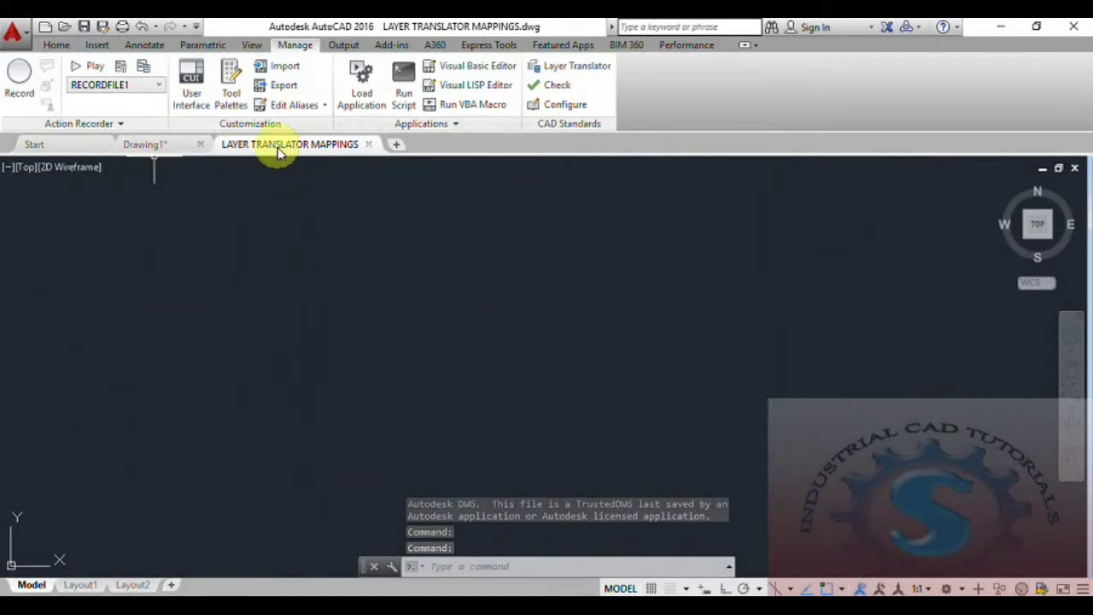
# Step: Compare the Layer dropdown lists of Drawing1 and the LAYER TRANSLATOR MAPPINGS drawing
pyautogui.moveTo(278, 151)
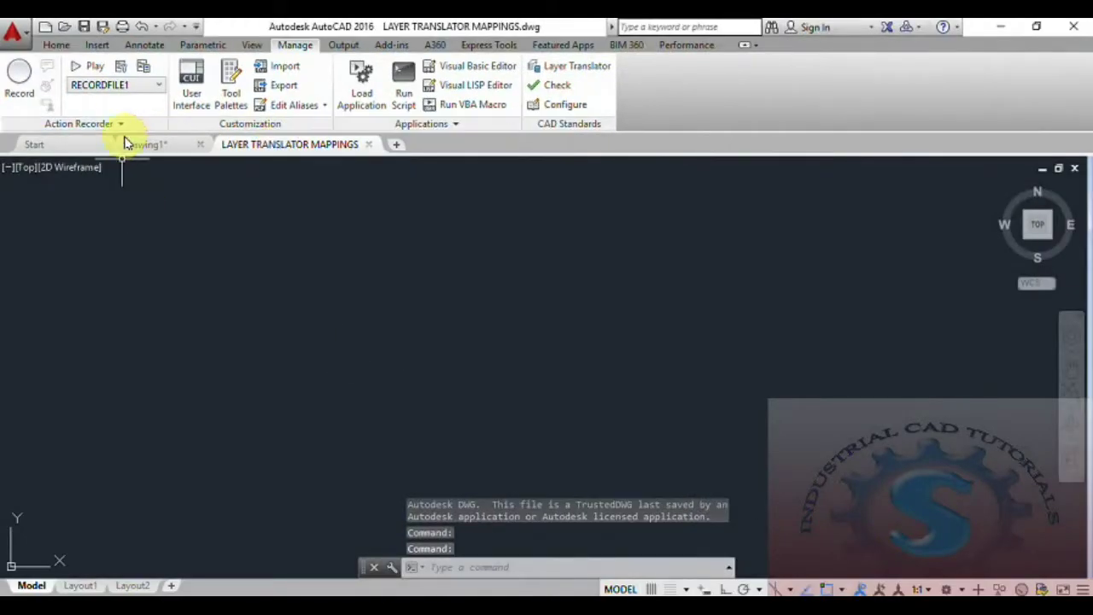
pyautogui.click(141, 144)
pyautogui.click(232, 147)
pyautogui.click(177, 143)
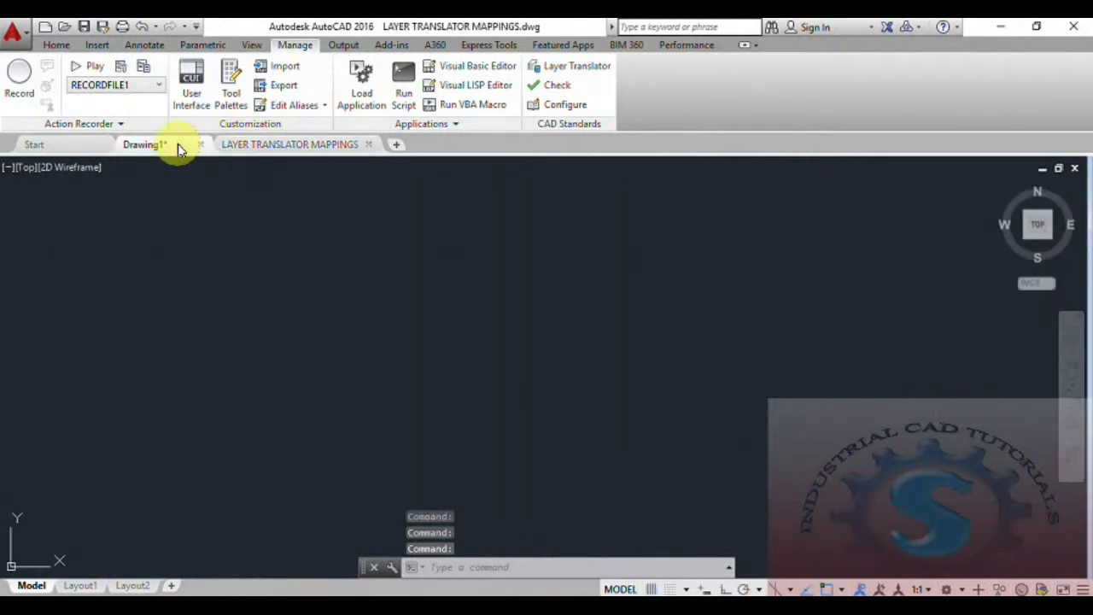
pyautogui.click(56, 45)
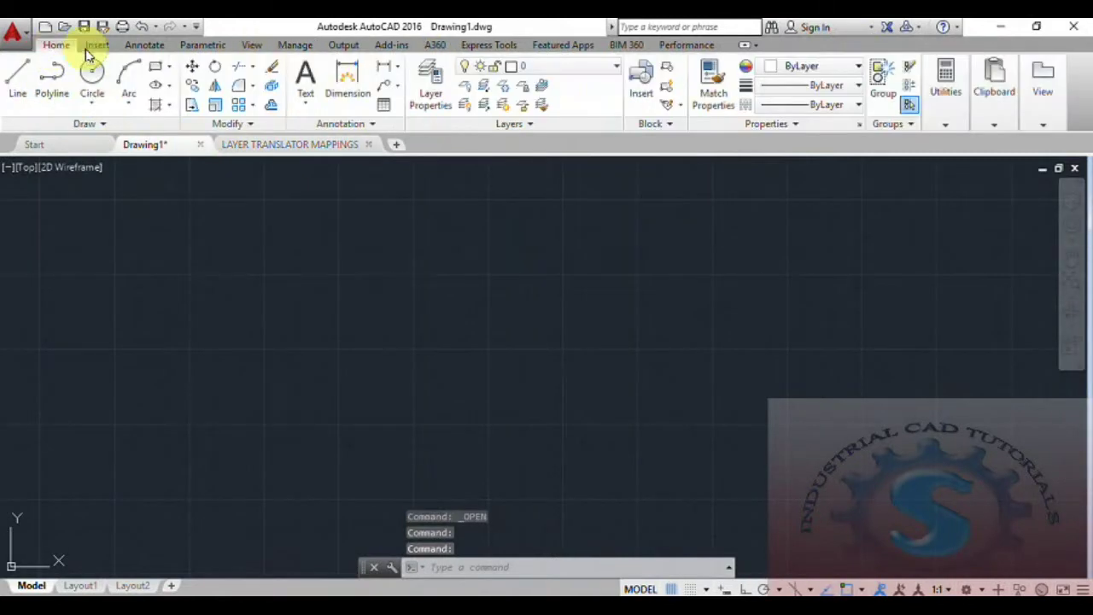
pyautogui.click(586, 70)
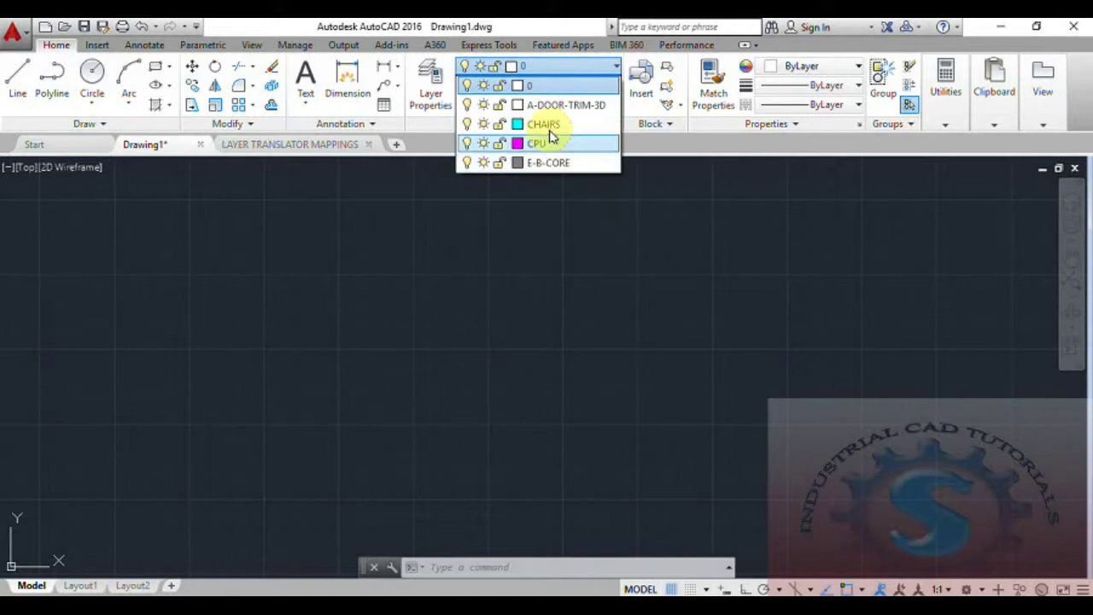
pyautogui.click(303, 145)
pyautogui.click(538, 72)
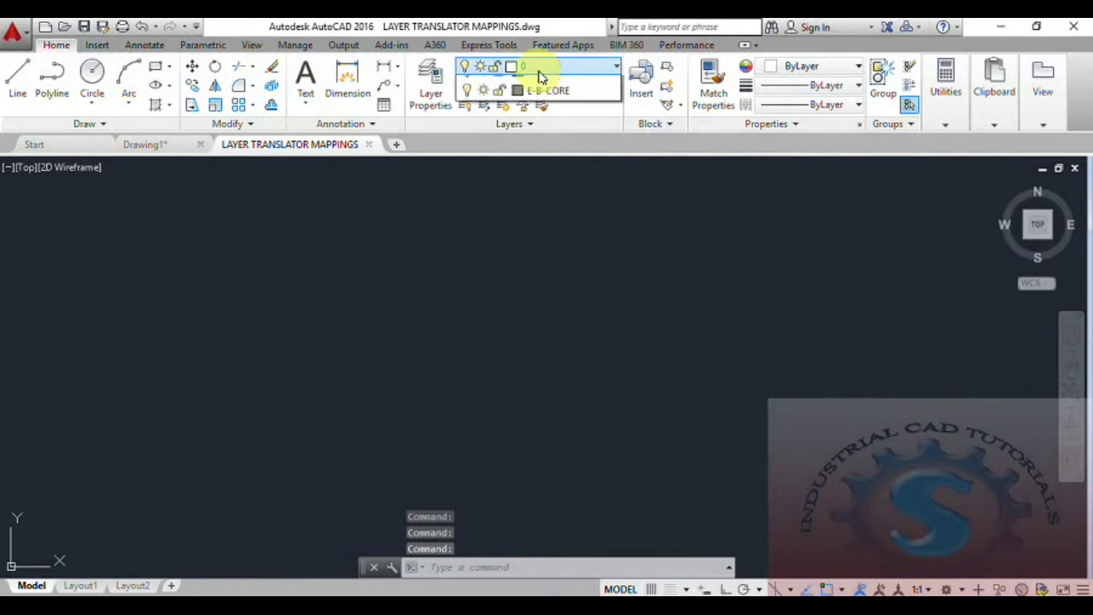
pyautogui.click(538, 73)
pyautogui.click(538, 74)
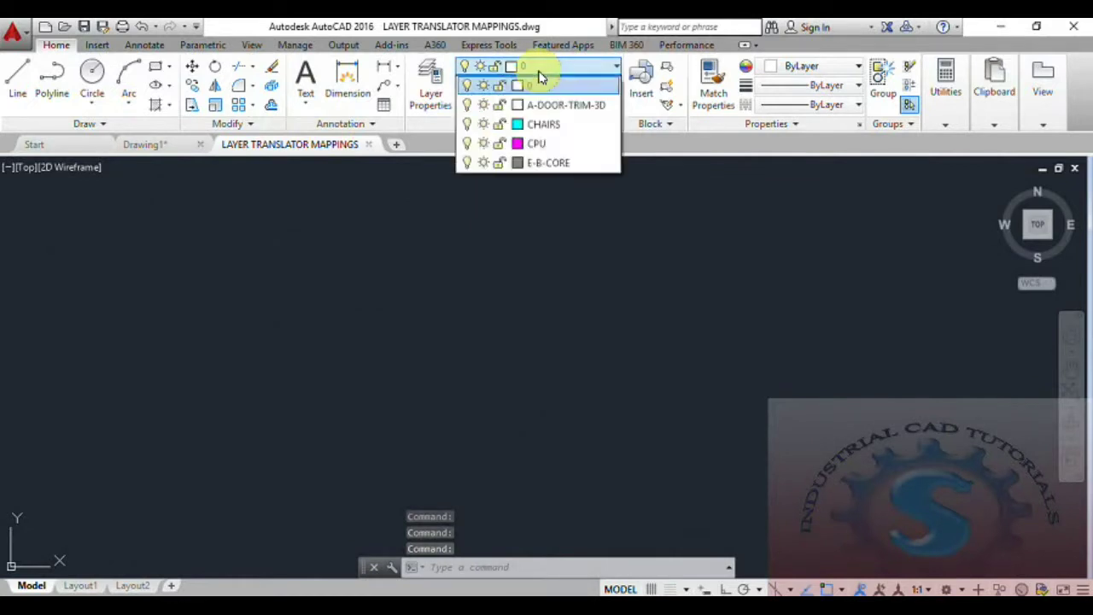
pyautogui.click(152, 145)
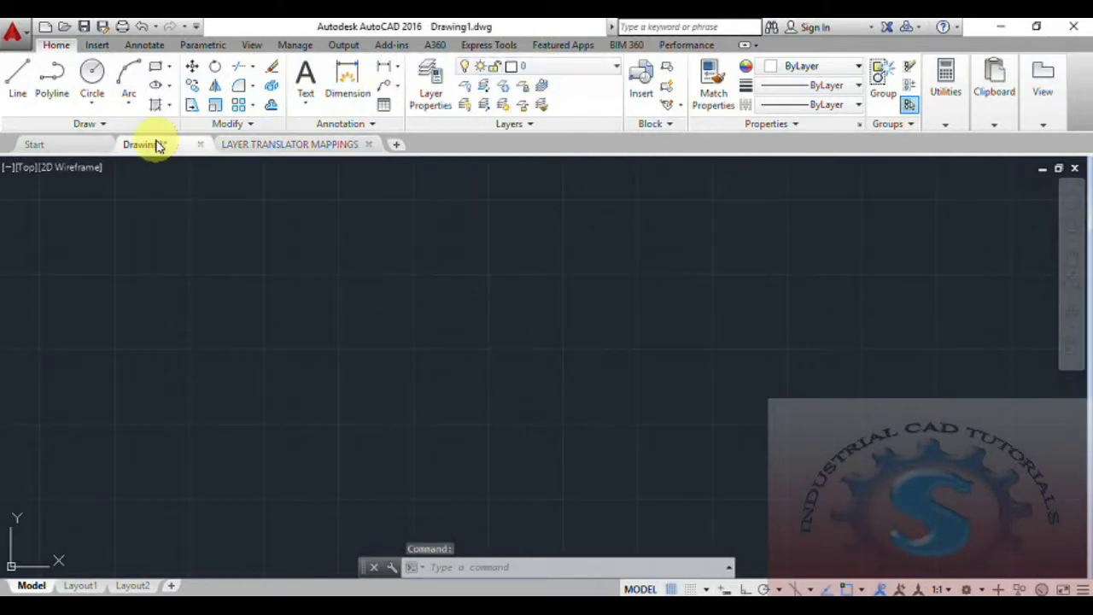
pyautogui.click(539, 69)
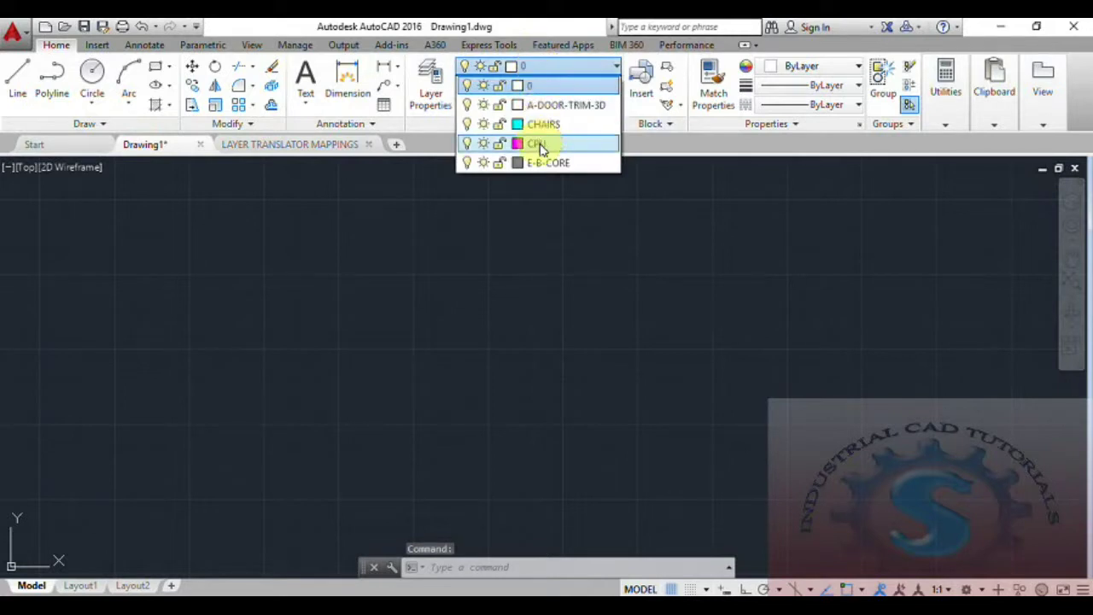
# Step: Close the LAYER TRANSLATOR MAPPINGS drawing, keeping layer 0 current in Drawing1
pyautogui.click(341, 145)
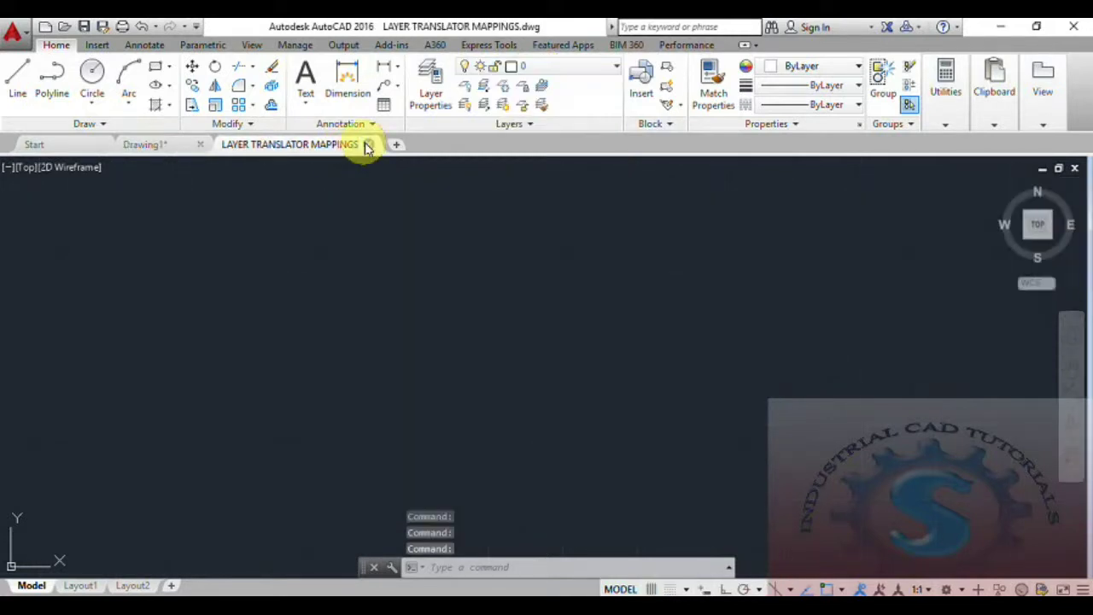
pyautogui.click(369, 145)
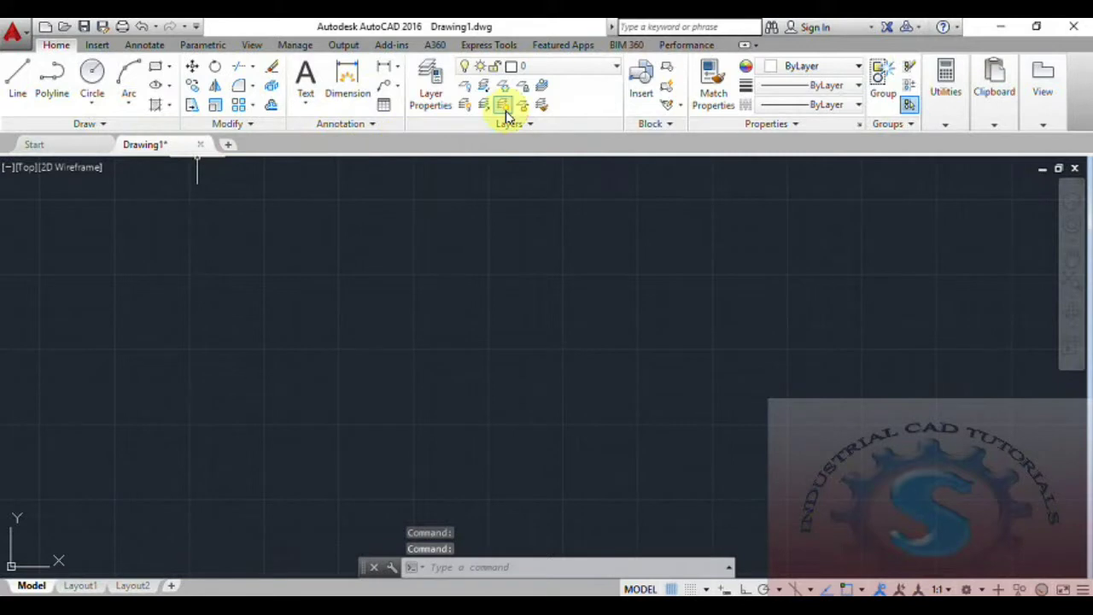
pyautogui.click(512, 67)
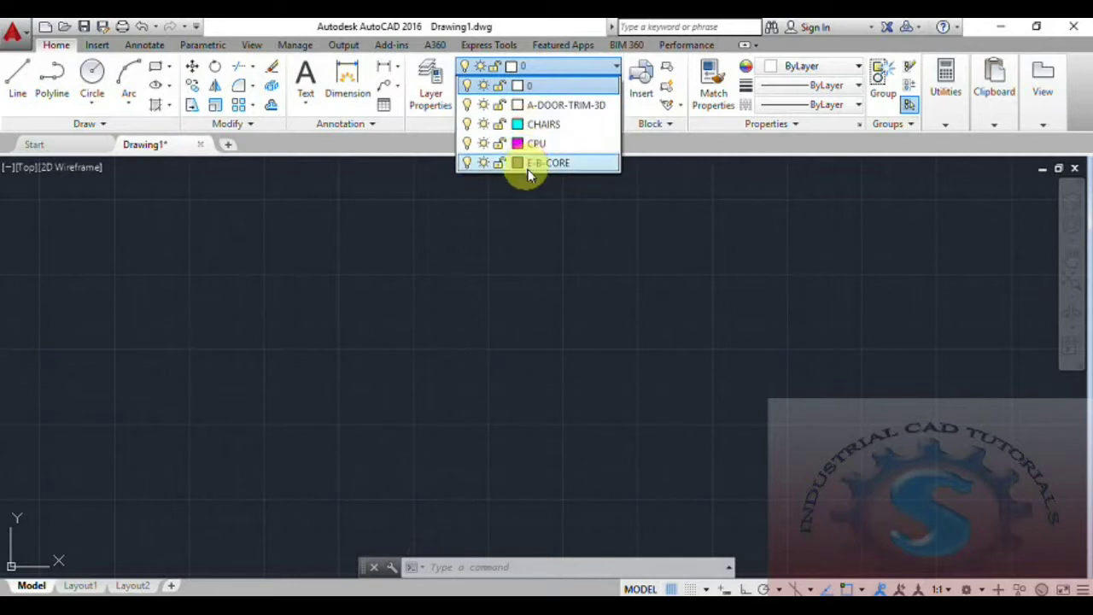
pyautogui.click(378, 166)
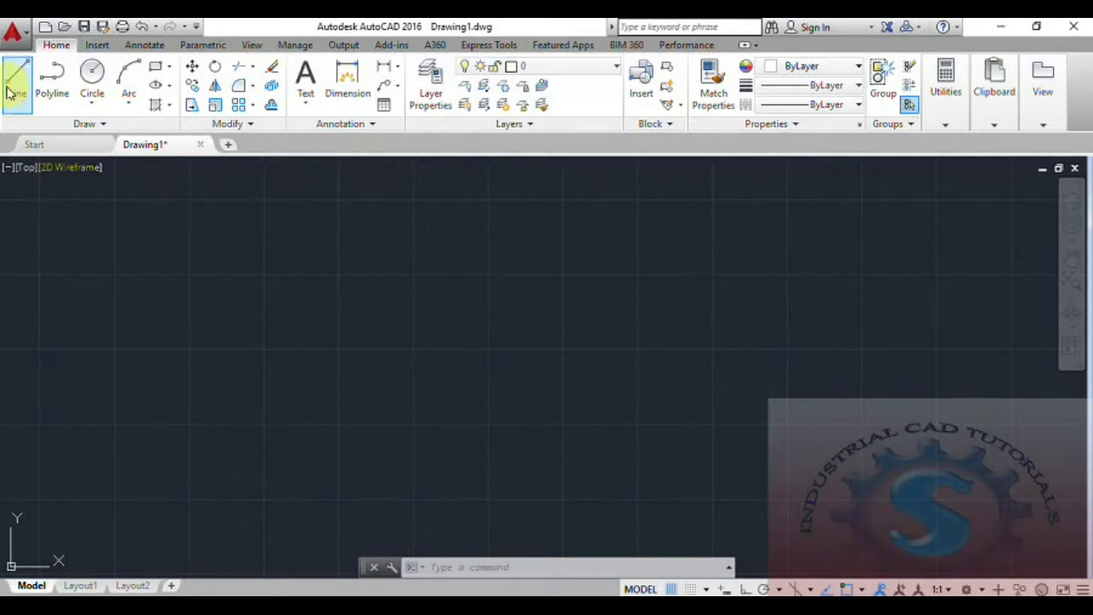
pyautogui.click(12, 31)
# Step: Save the drawing to the Desktop as NEW FILE.dwg
pyautogui.click(51, 192)
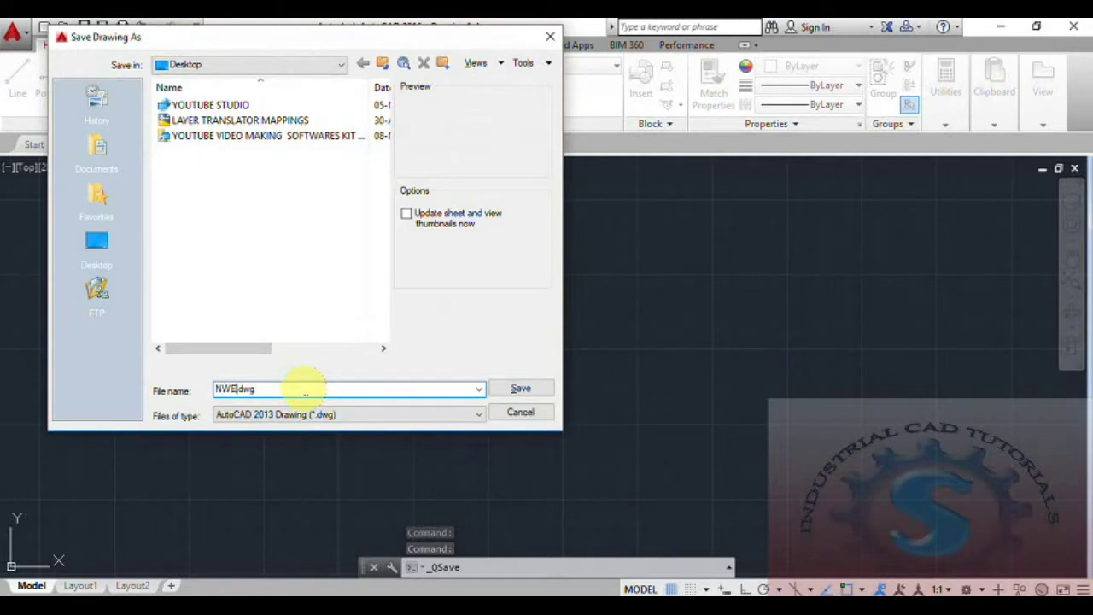
pyautogui.write('NEW FILE')
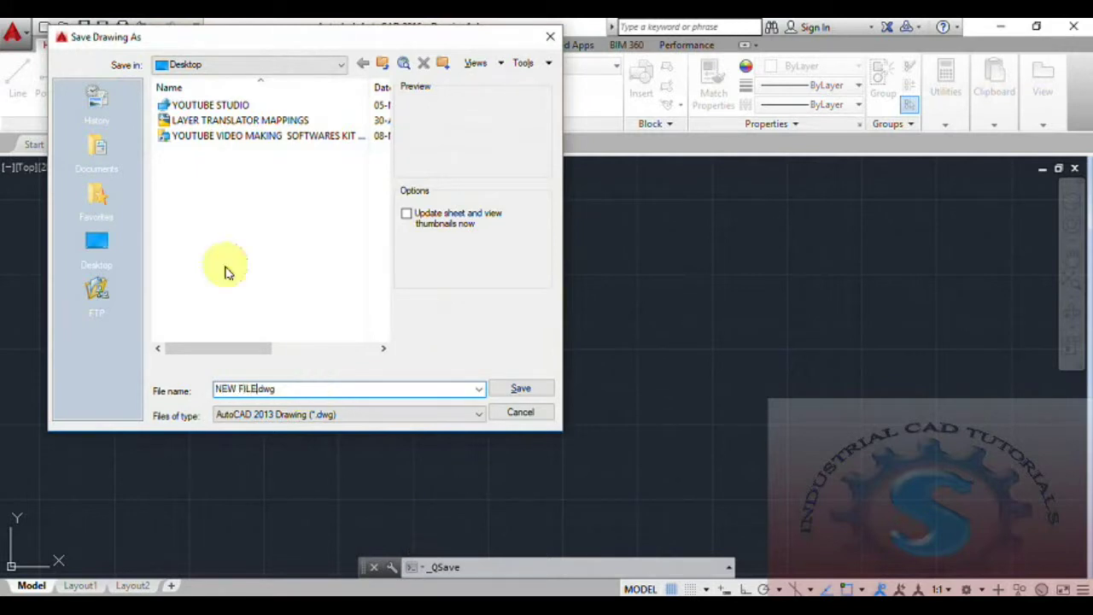
pyautogui.click(97, 246)
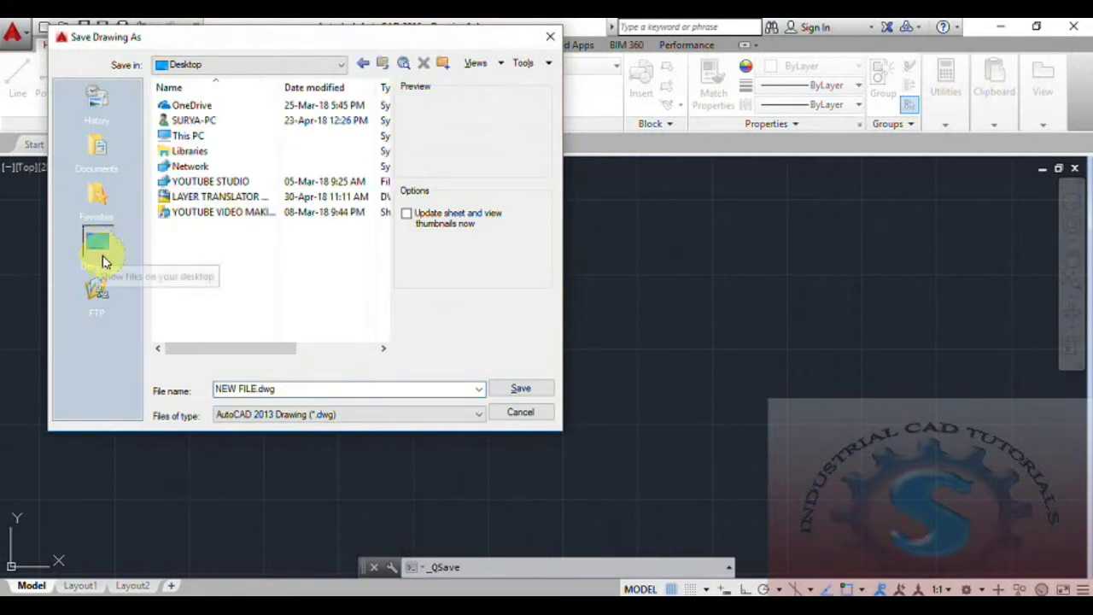
pyautogui.click(524, 386)
pyautogui.click(383, 417)
pyautogui.click(384, 417)
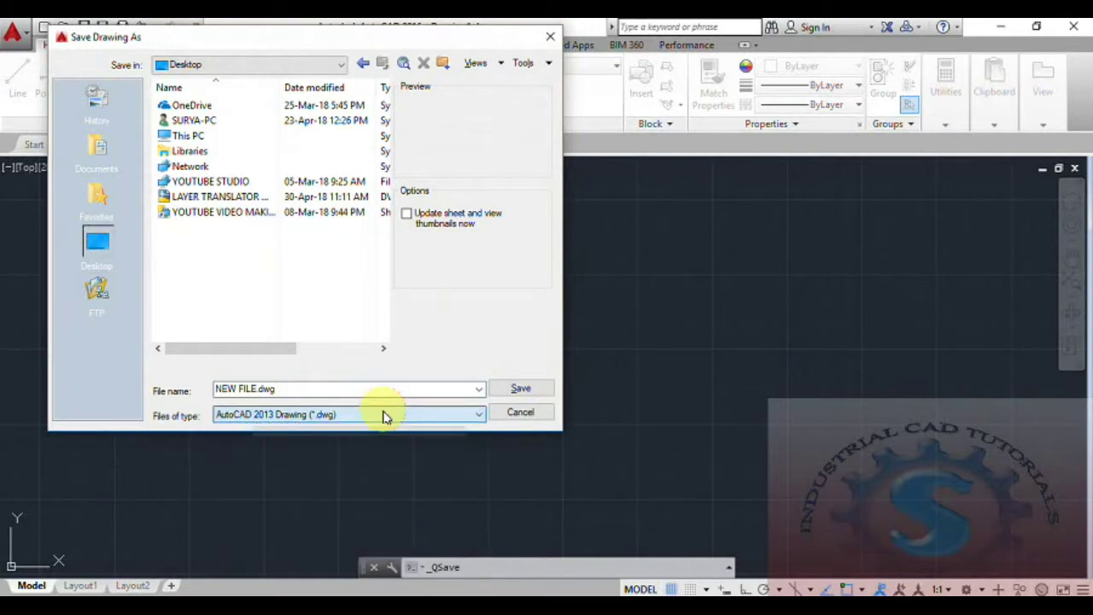
pyautogui.click(513, 412)
pyautogui.click(522, 390)
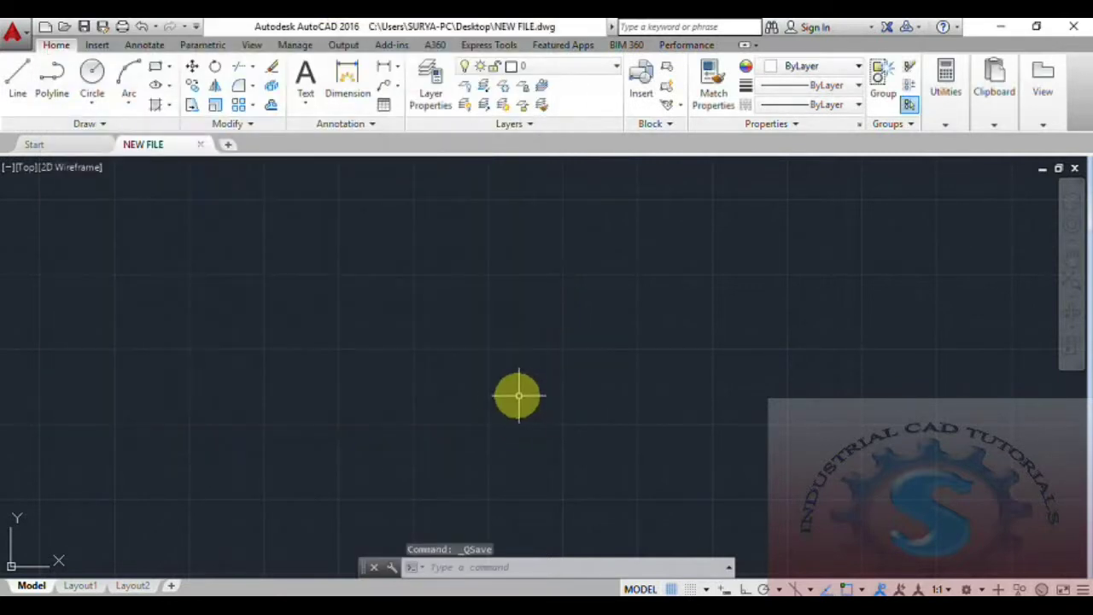
# Step: Minimize AutoCAD and reopen NEW FILE from its Desktop icon
pyautogui.click(997, 77)
pyautogui.click(997, 28)
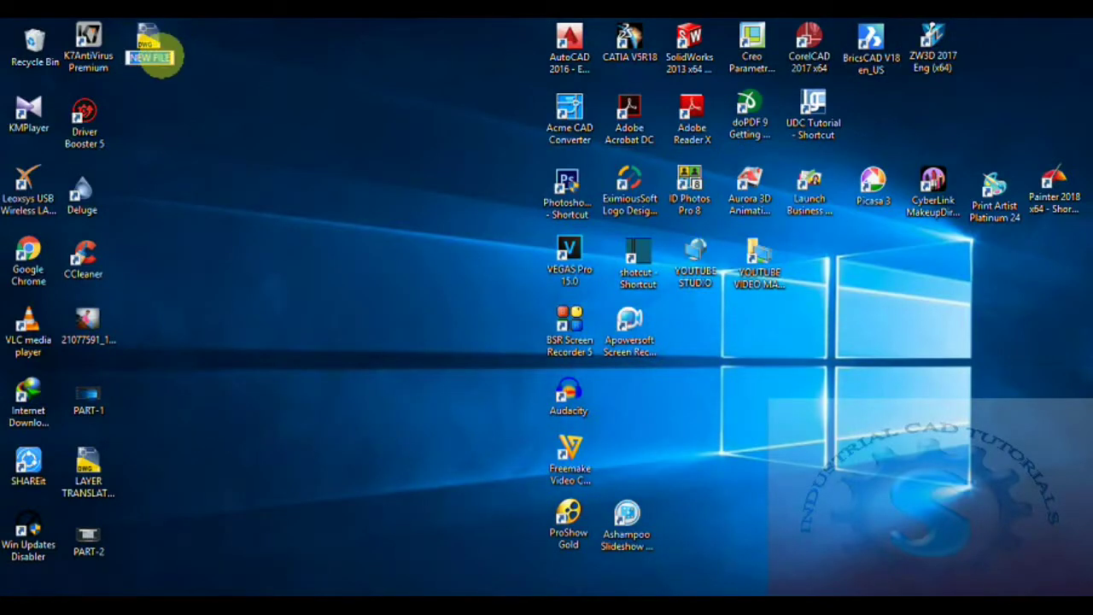
pyautogui.doubleClick(151, 47)
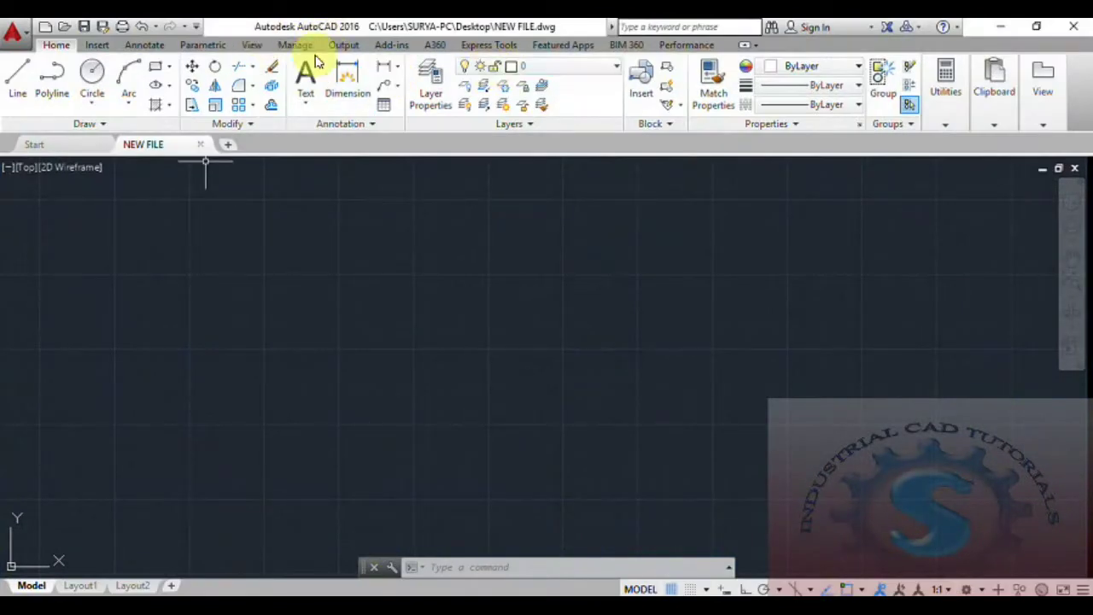
# Step: Launch the Layer Translator for NEW FILE from the Manage tab and bring up the New Layer dialog
pyautogui.click(531, 72)
pyautogui.click(535, 75)
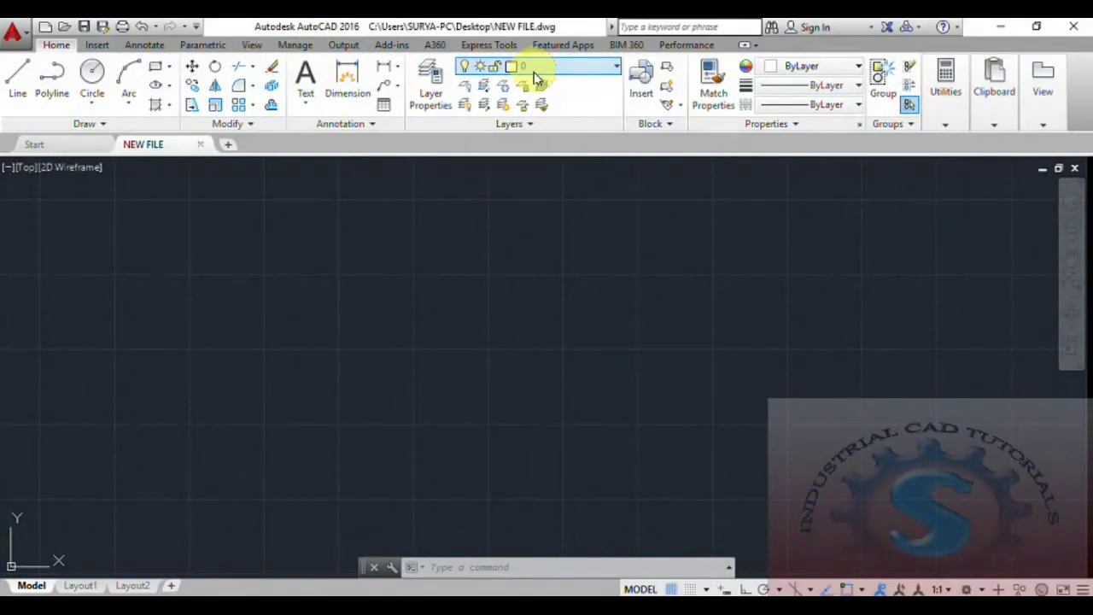
pyautogui.click(295, 45)
pyautogui.click(598, 69)
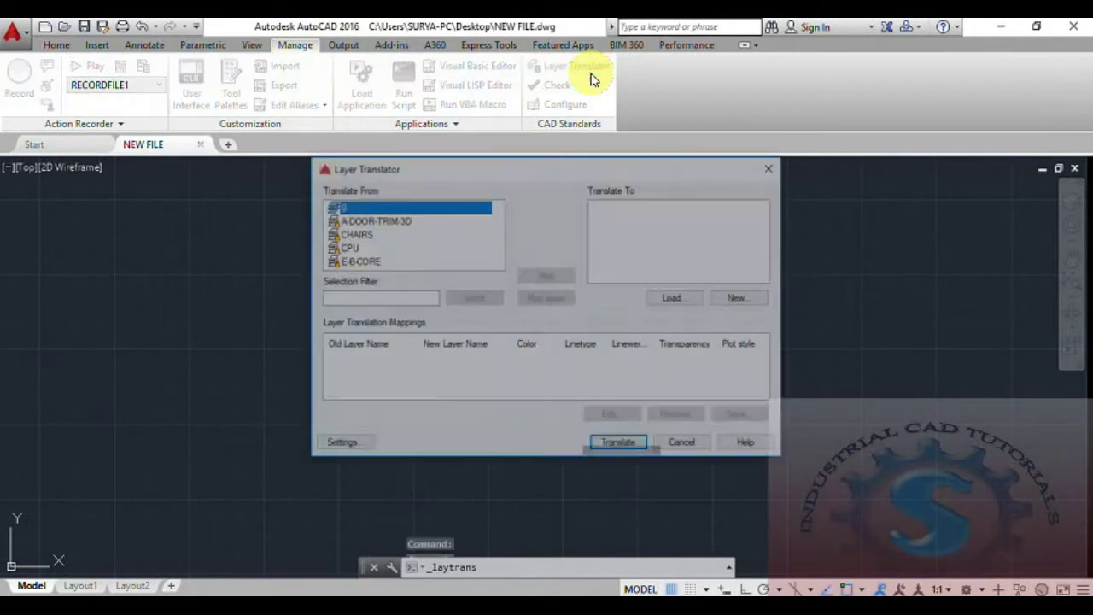
pyautogui.click(752, 298)
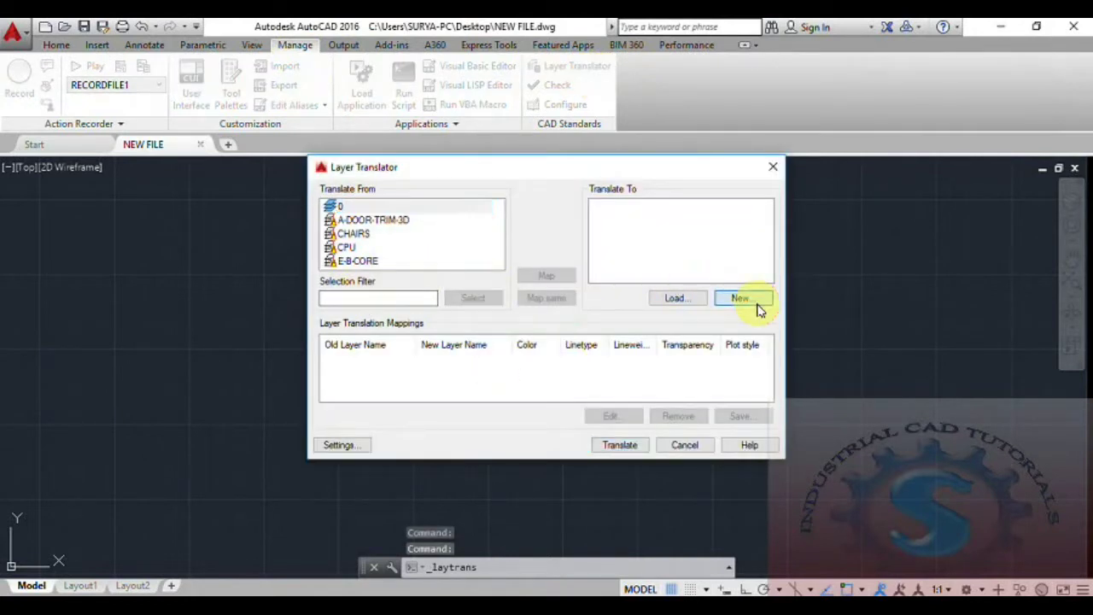
pyautogui.click(668, 214)
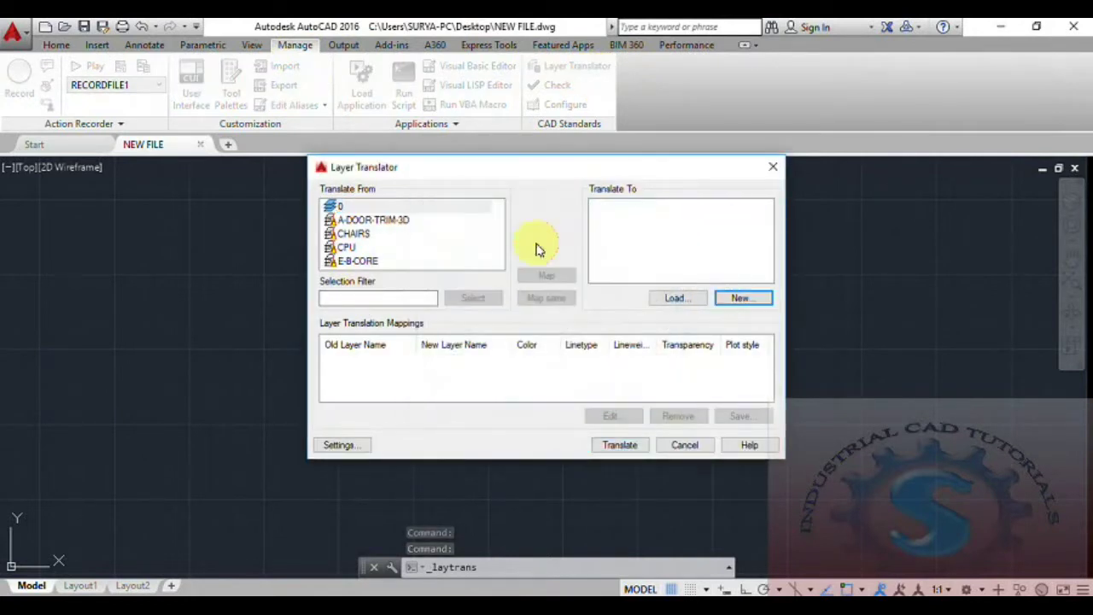
pyautogui.click(742, 300)
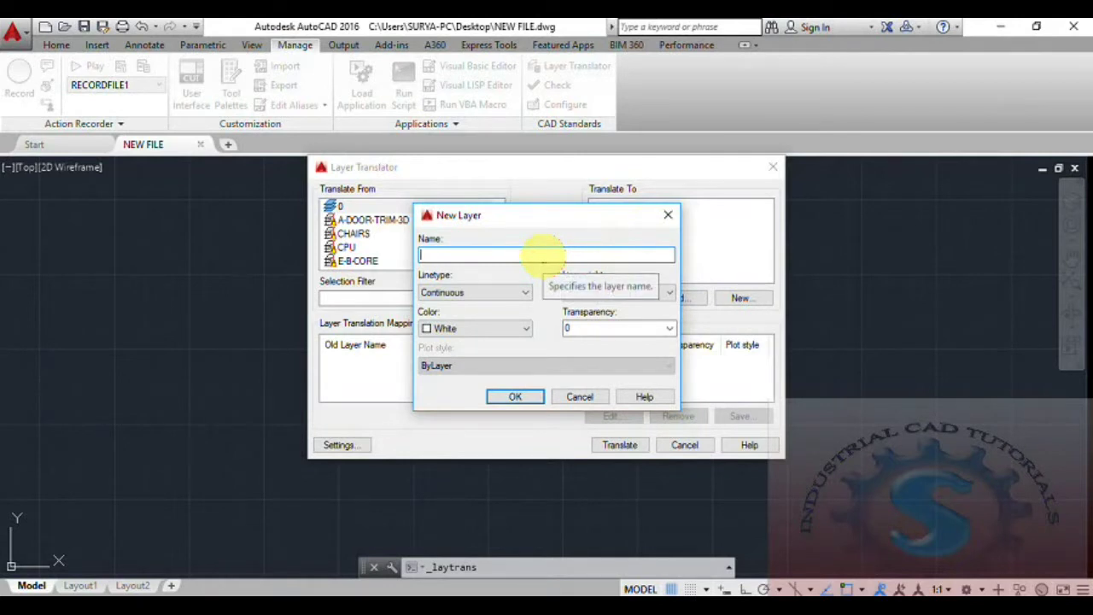
# Step: Add NEW LAYER CAD as a target layer in the Layer Translator
pyautogui.write('NEW LAYER CAD')
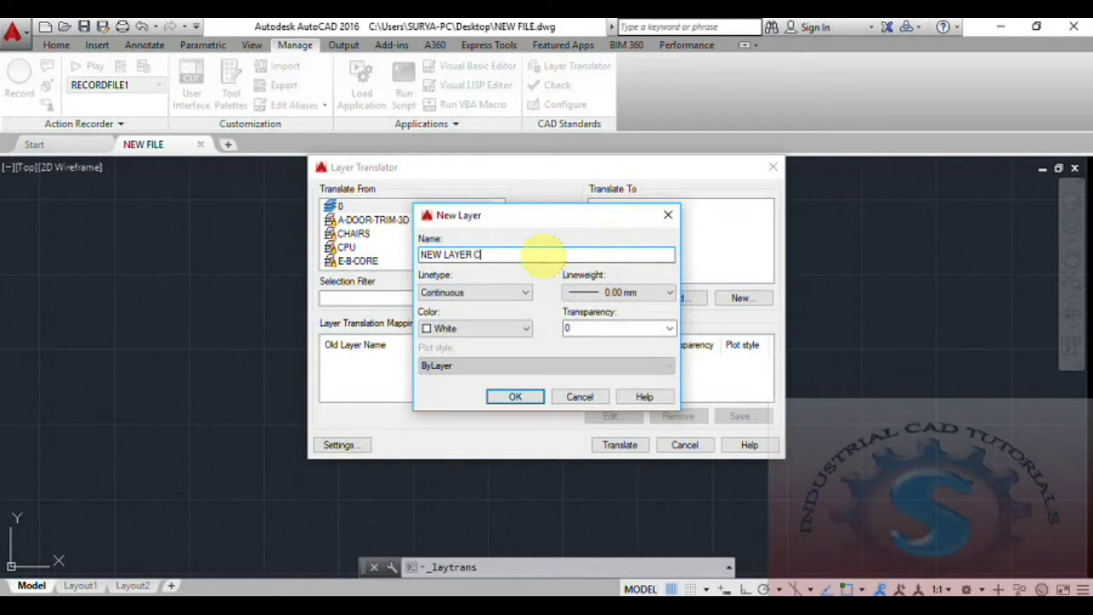
pyautogui.click(502, 329)
pyautogui.click(463, 383)
pyautogui.click(512, 398)
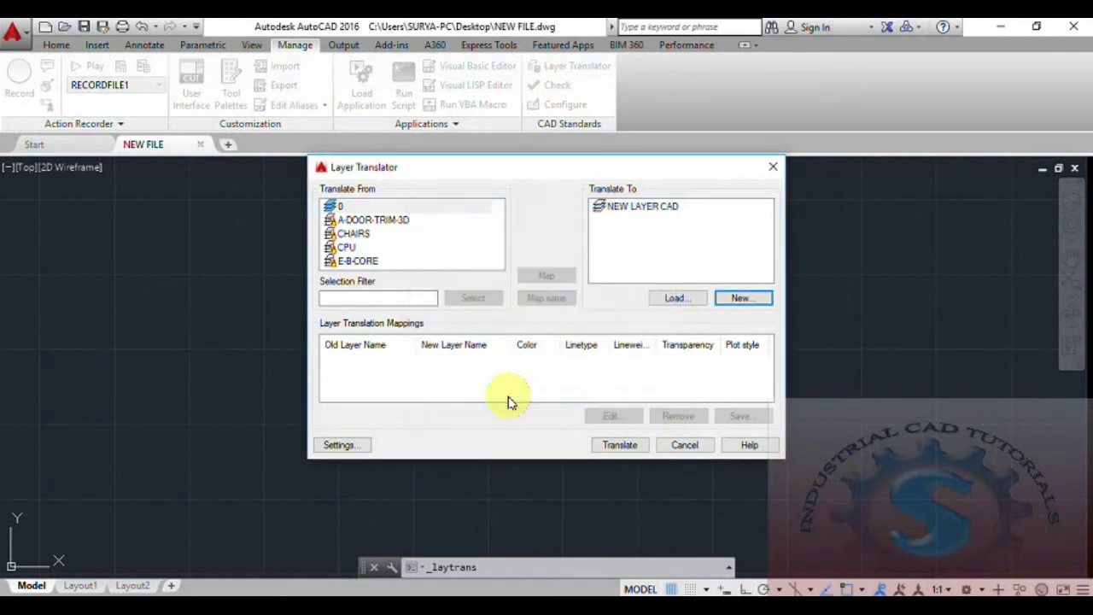
pyautogui.click(650, 206)
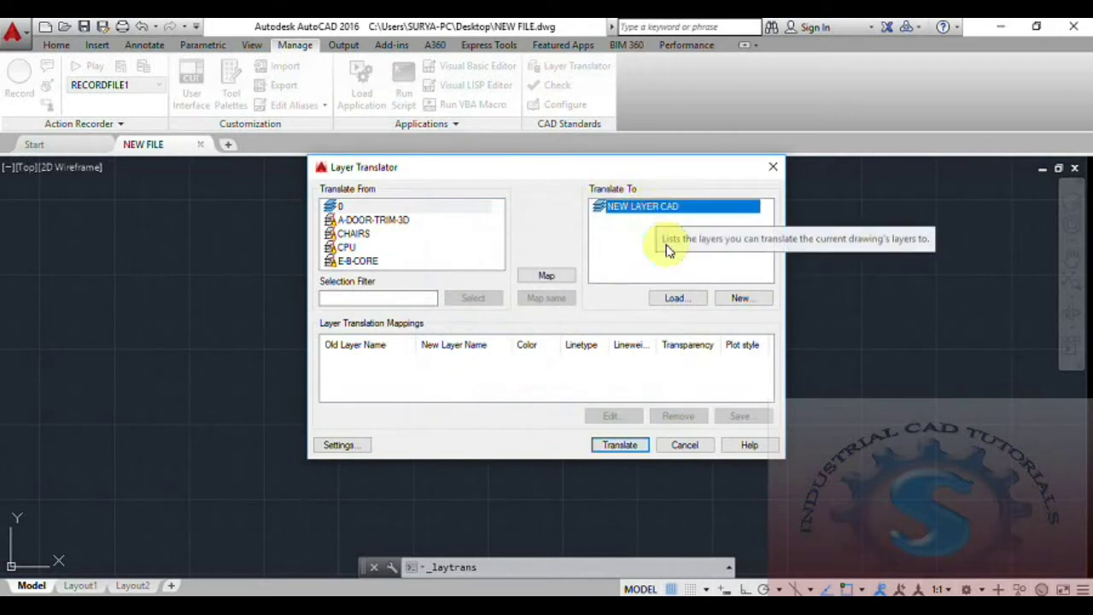
# Step: Add a second target layer, NEW LAYER CAD 1, in Magenta with 0.18 mm lineweight
pyautogui.click(740, 298)
pyautogui.click(492, 254)
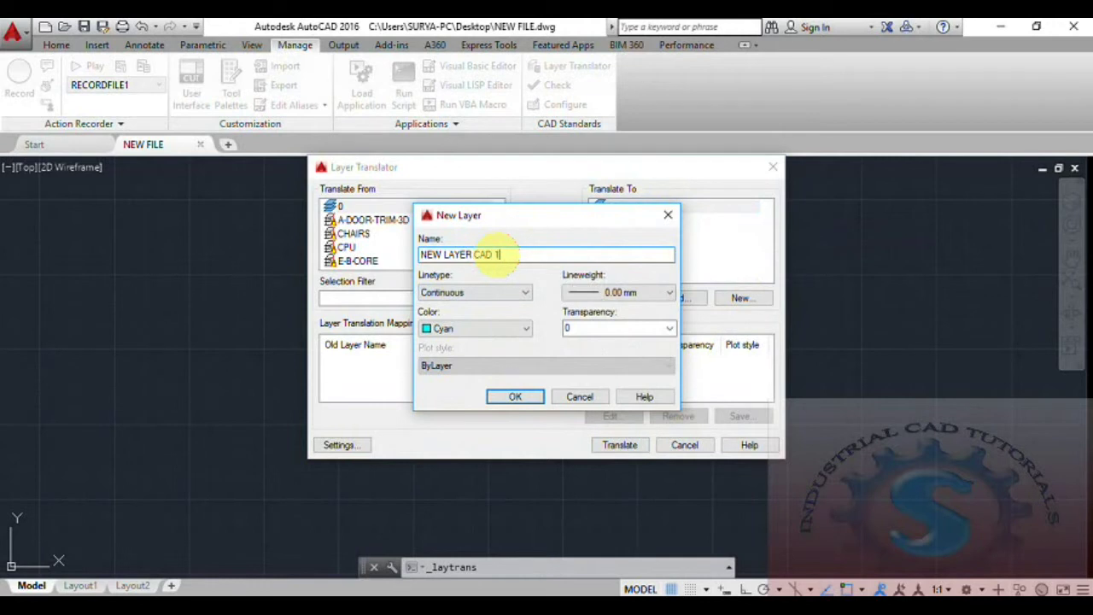
pyautogui.click(483, 325)
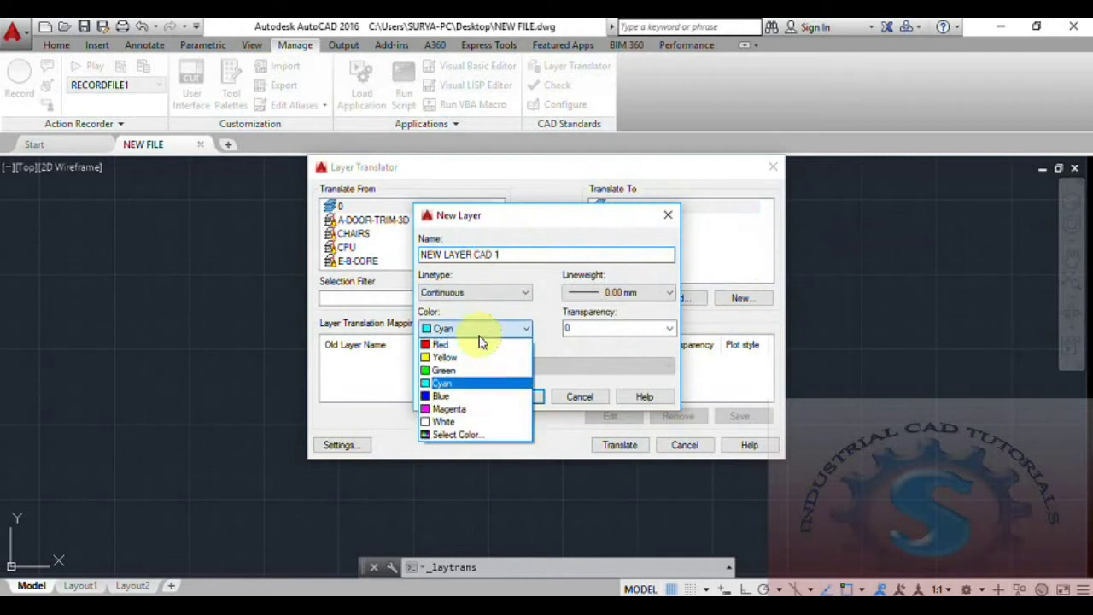
pyautogui.click(477, 415)
pyautogui.click(488, 293)
pyautogui.click(482, 299)
pyautogui.click(635, 292)
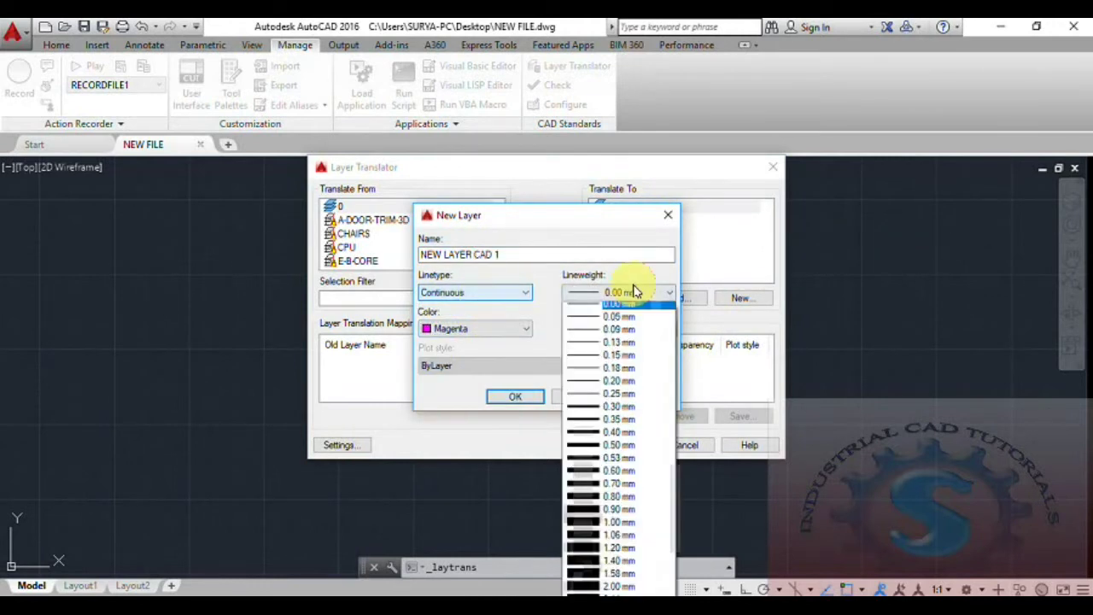
pyautogui.click(613, 383)
pyautogui.click(515, 398)
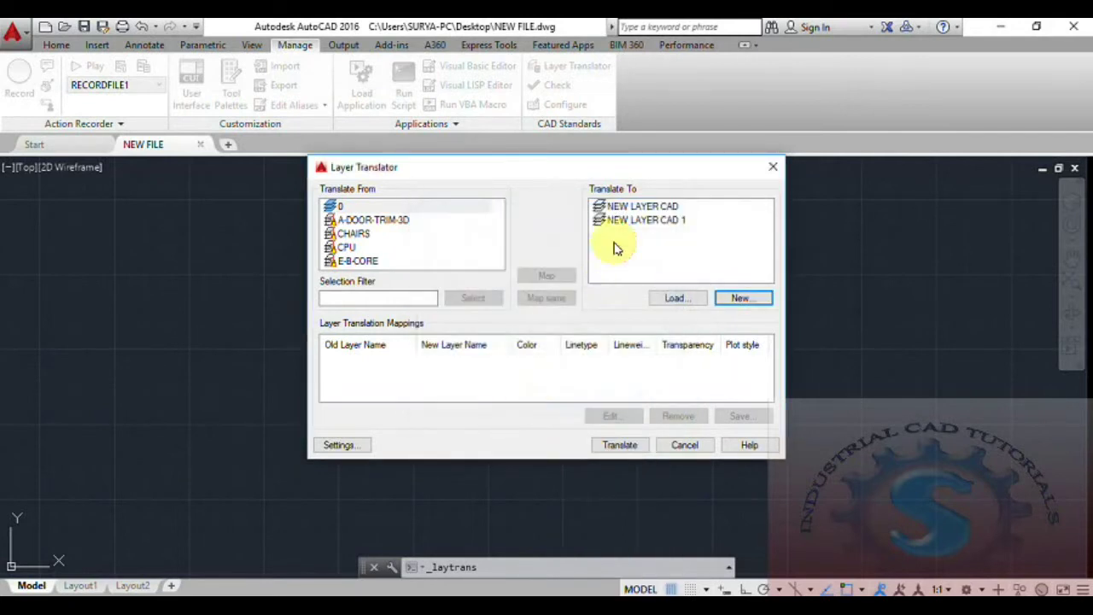
# Step: Select layer 0 against the new target layers, review the Settings, and close the translator
pyautogui.click(623, 219)
pyautogui.click(406, 209)
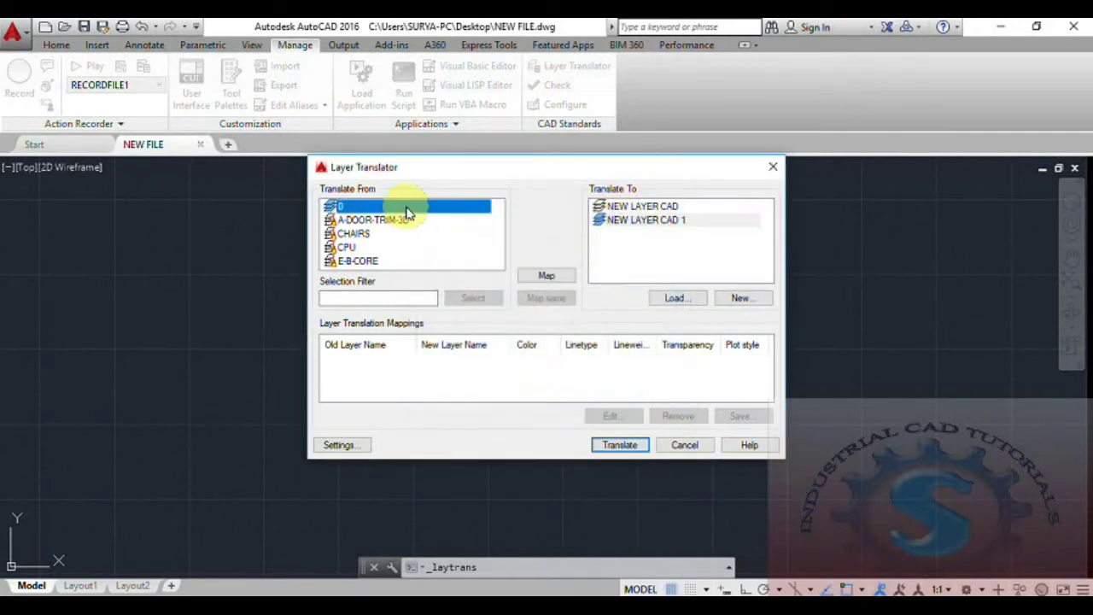
pyautogui.click(602, 209)
pyautogui.click(652, 222)
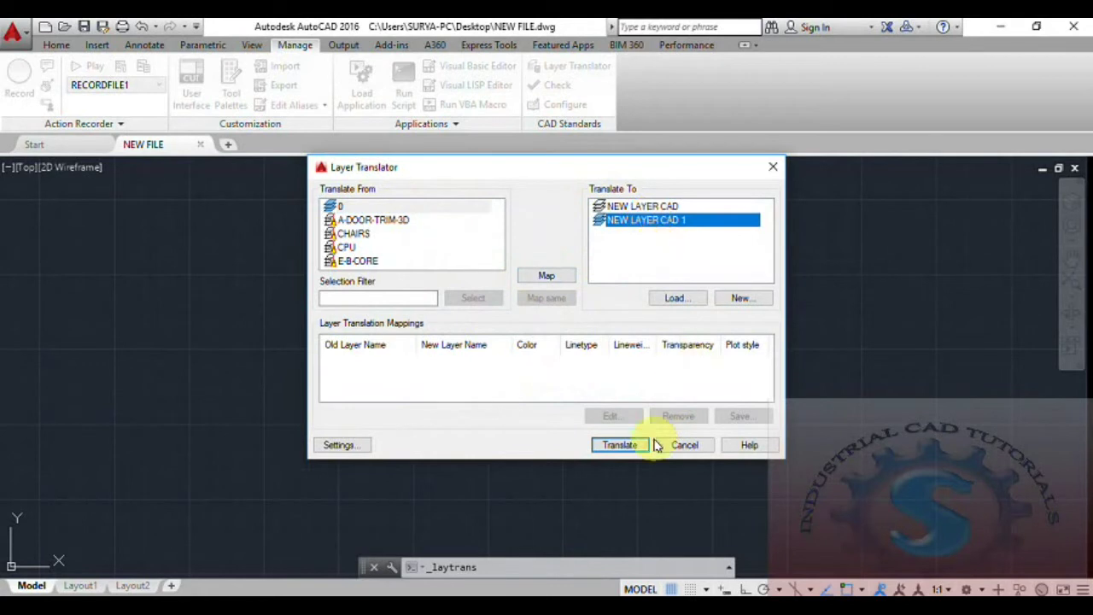
pyautogui.click(338, 443)
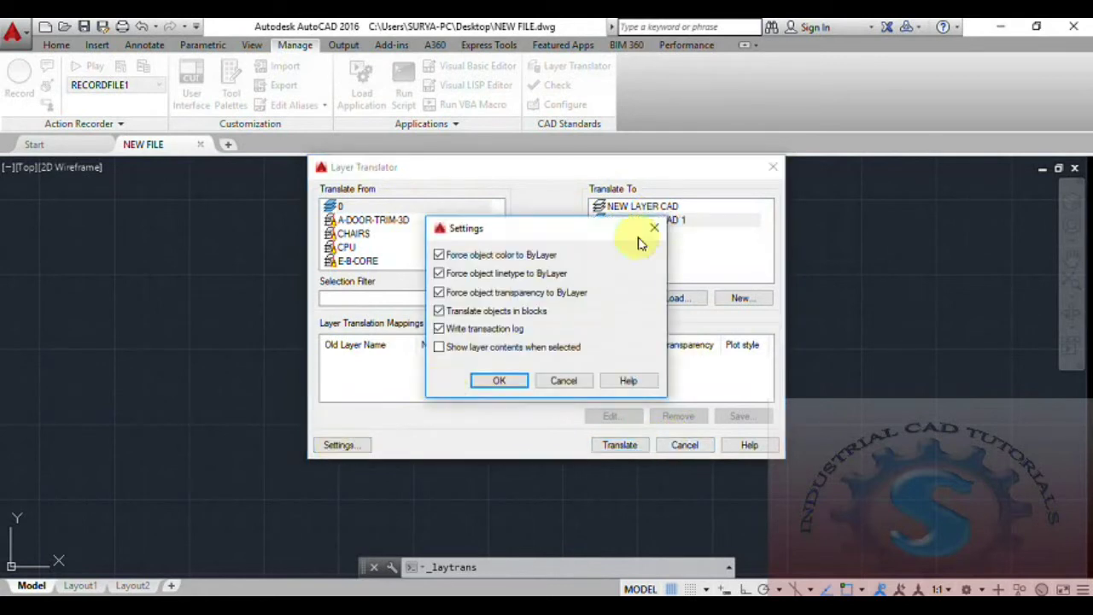
pyautogui.click(654, 232)
pyautogui.click(775, 168)
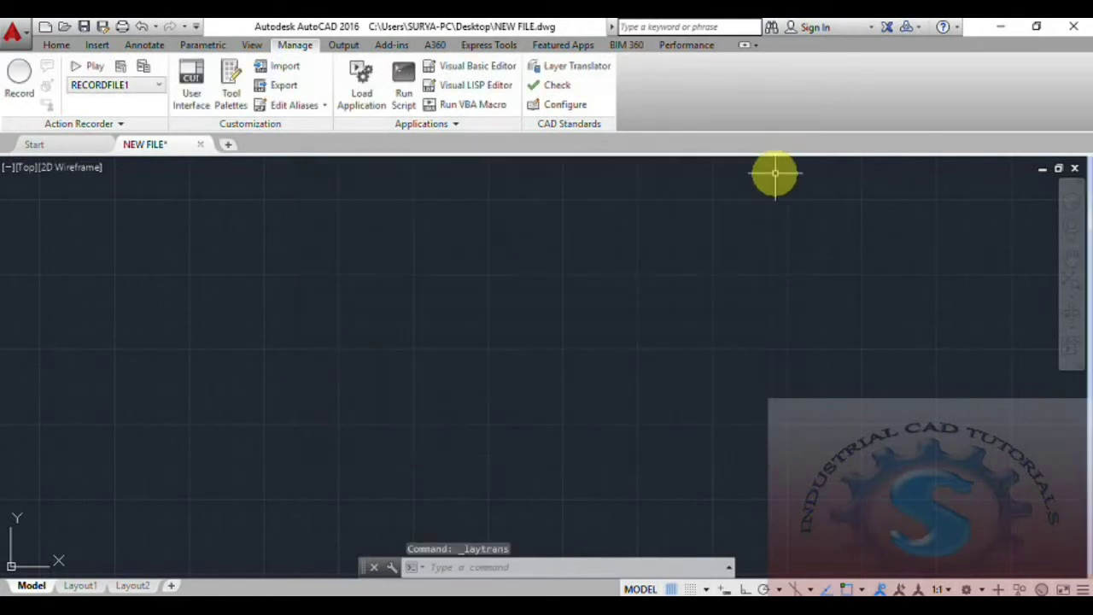